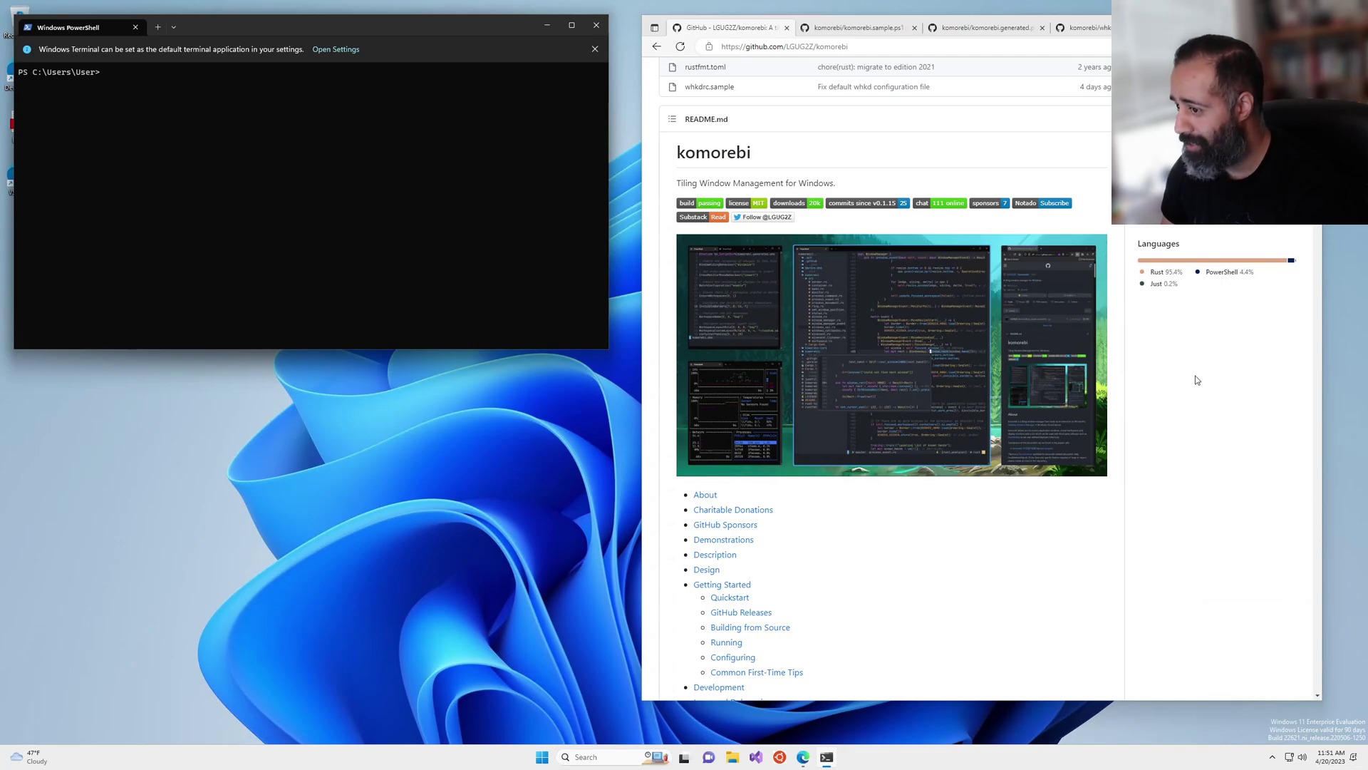
# Jump to the README's Quickstart section showing the Scoop and WinGet install commands.
pyautogui.doubleClick(713, 153)
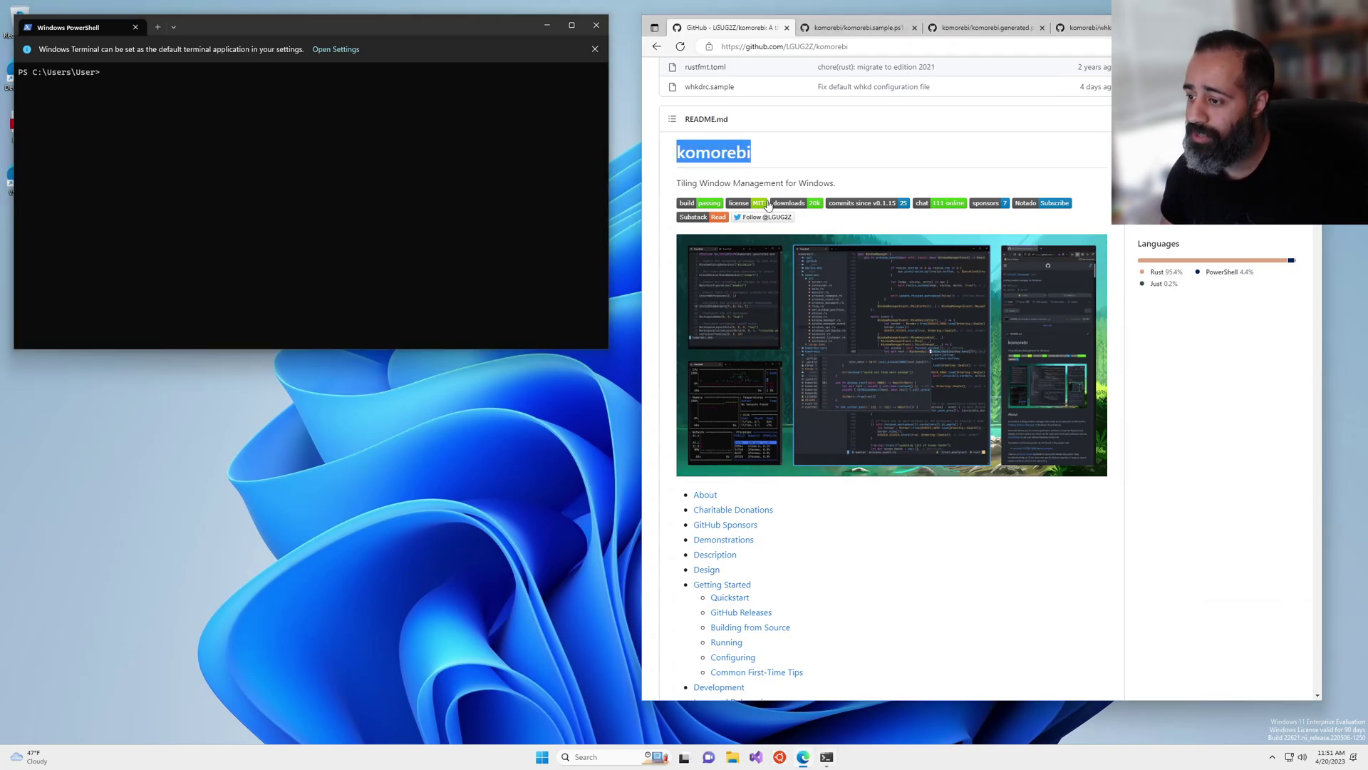
pyautogui.click(960, 175)
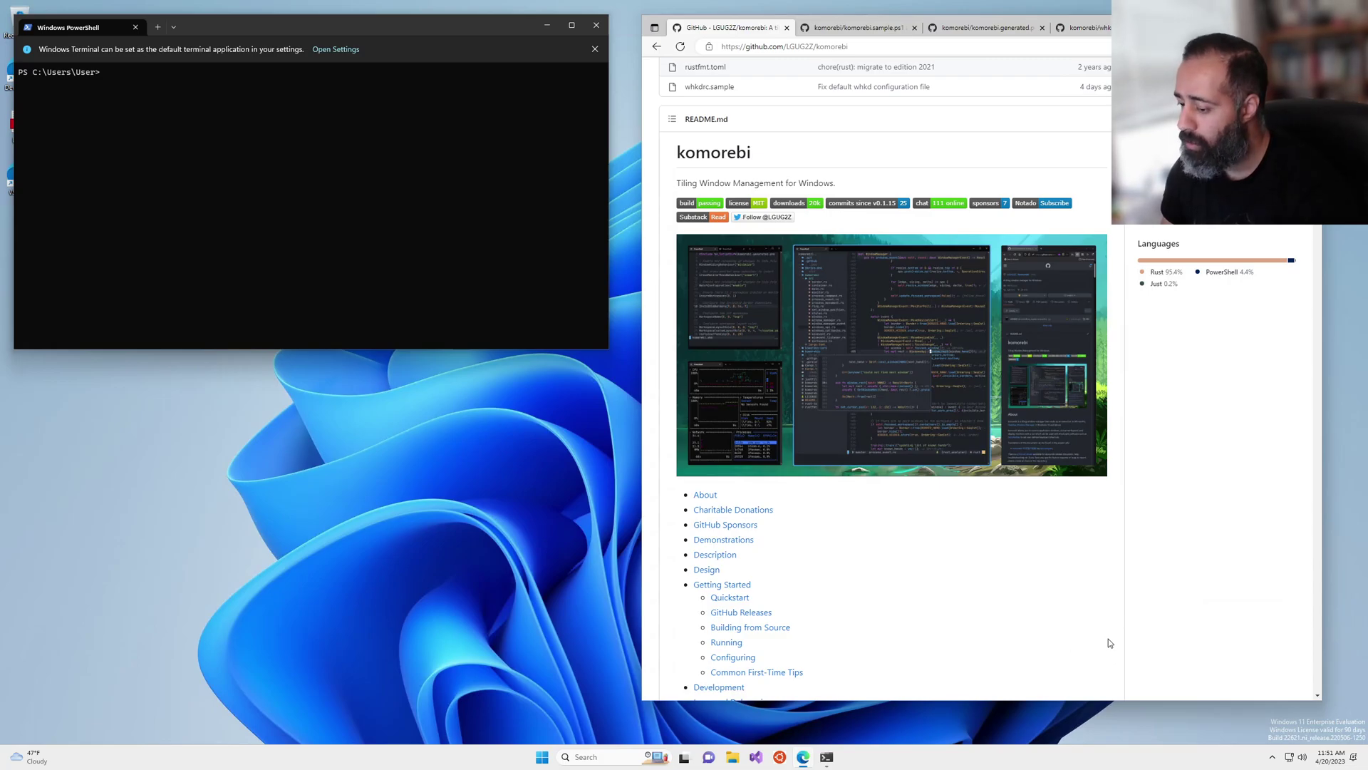
pyautogui.click(730, 598)
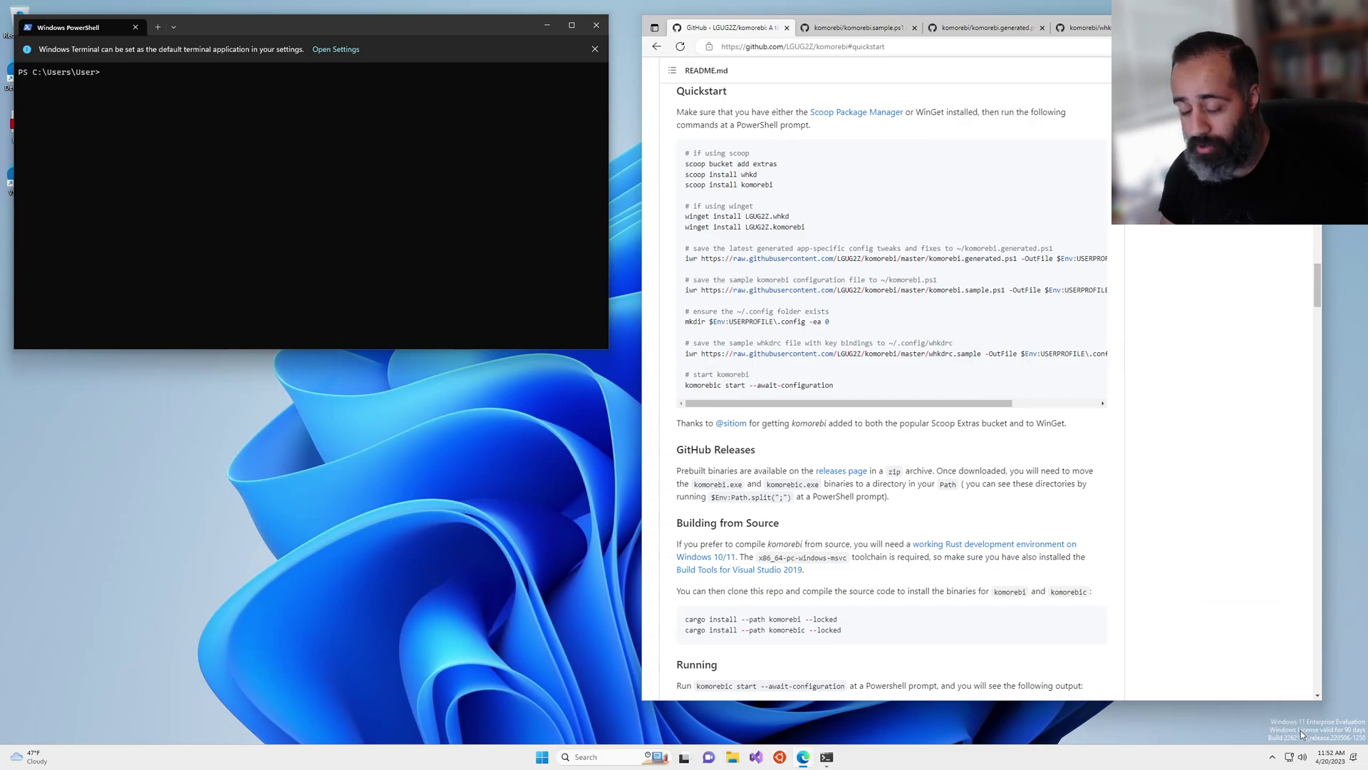
pyautogui.moveTo(1089, 624)
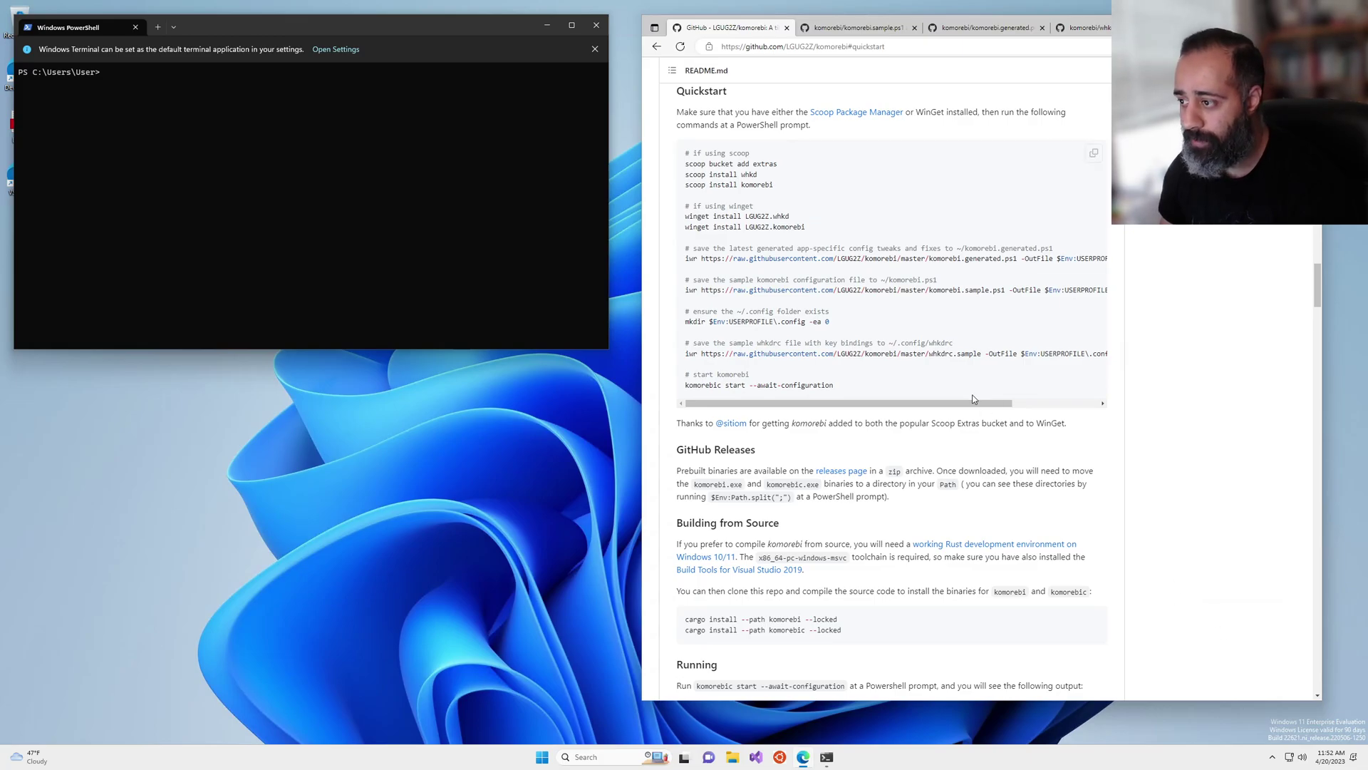
# From the Scoop site, run Set-ExecutionPolicy RemoteSigned -Scope CurrentUser in PowerShell.
pyautogui.rightClick(848, 121)
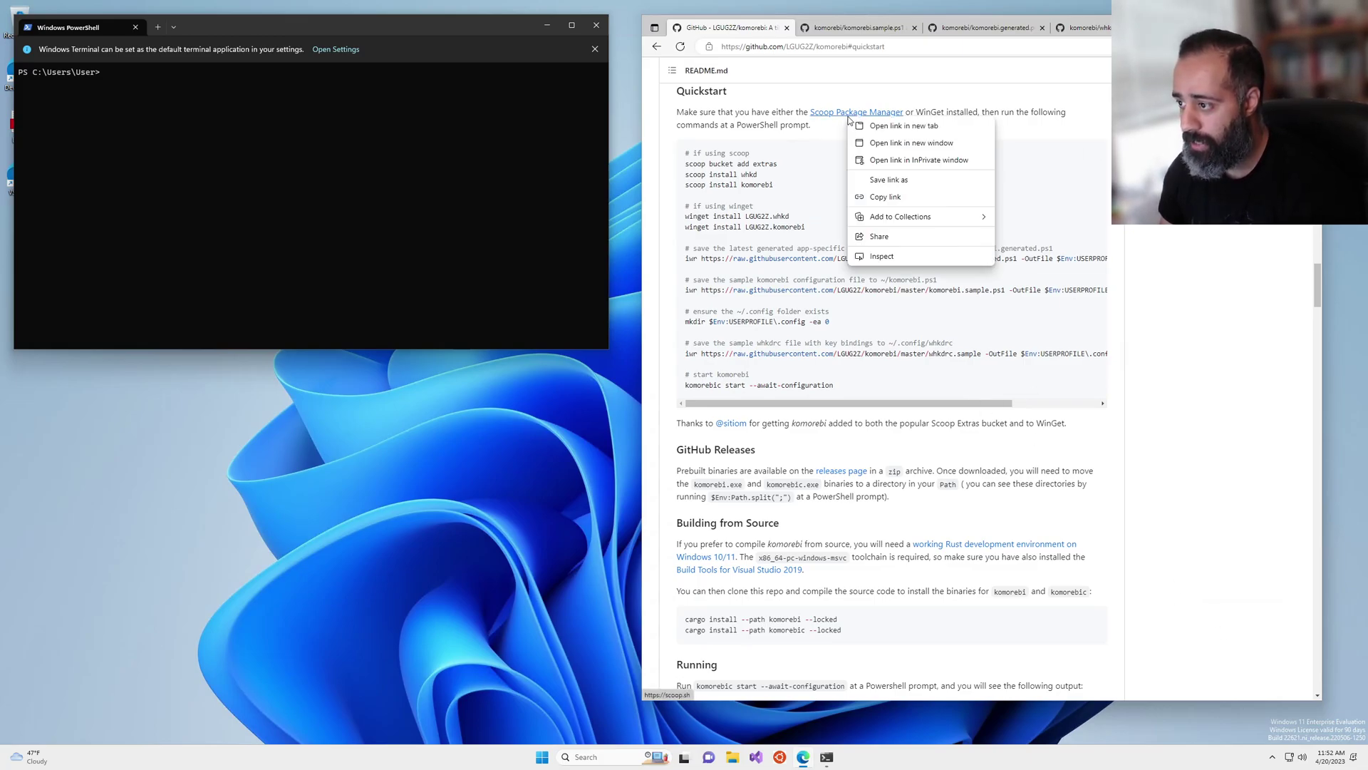
pyautogui.click(884, 126)
pyautogui.click(1107, 27)
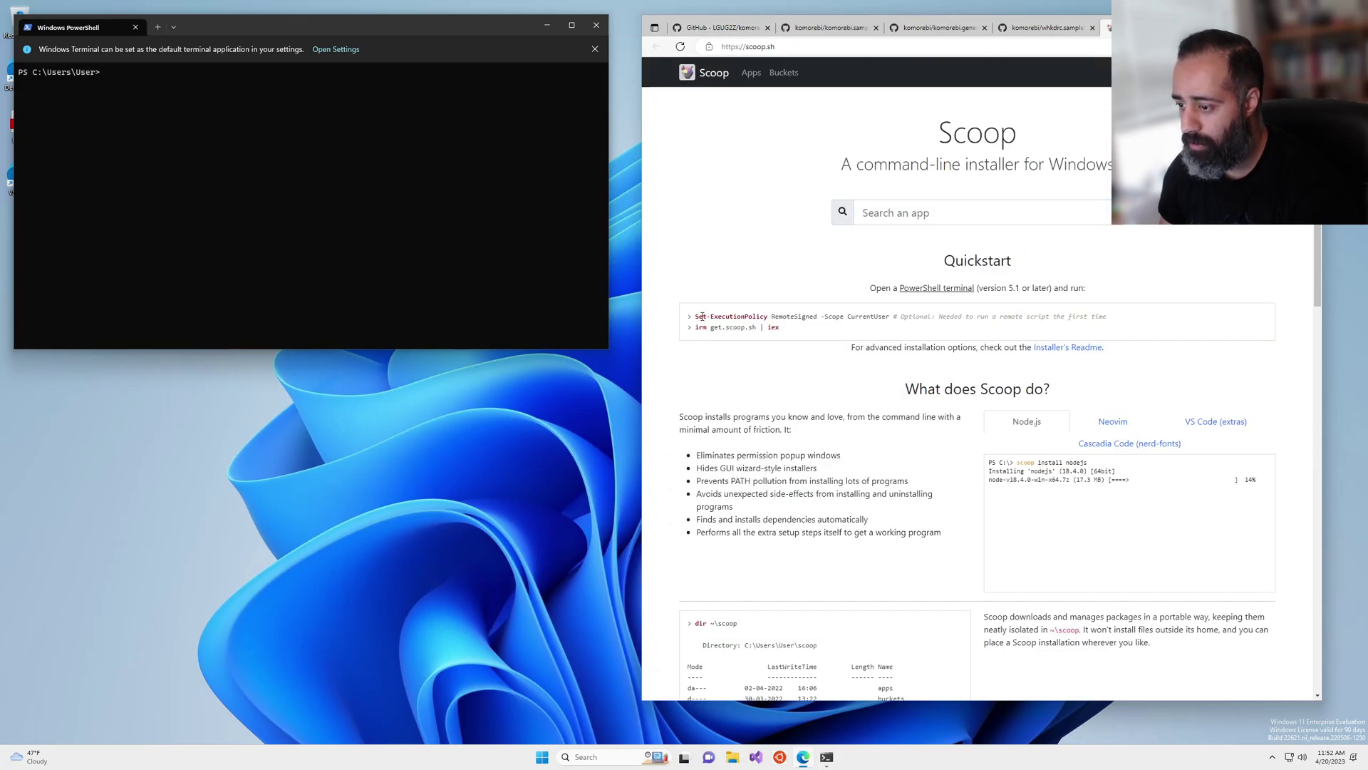
pyautogui.moveTo(696, 316); pyautogui.dragTo(868, 322)
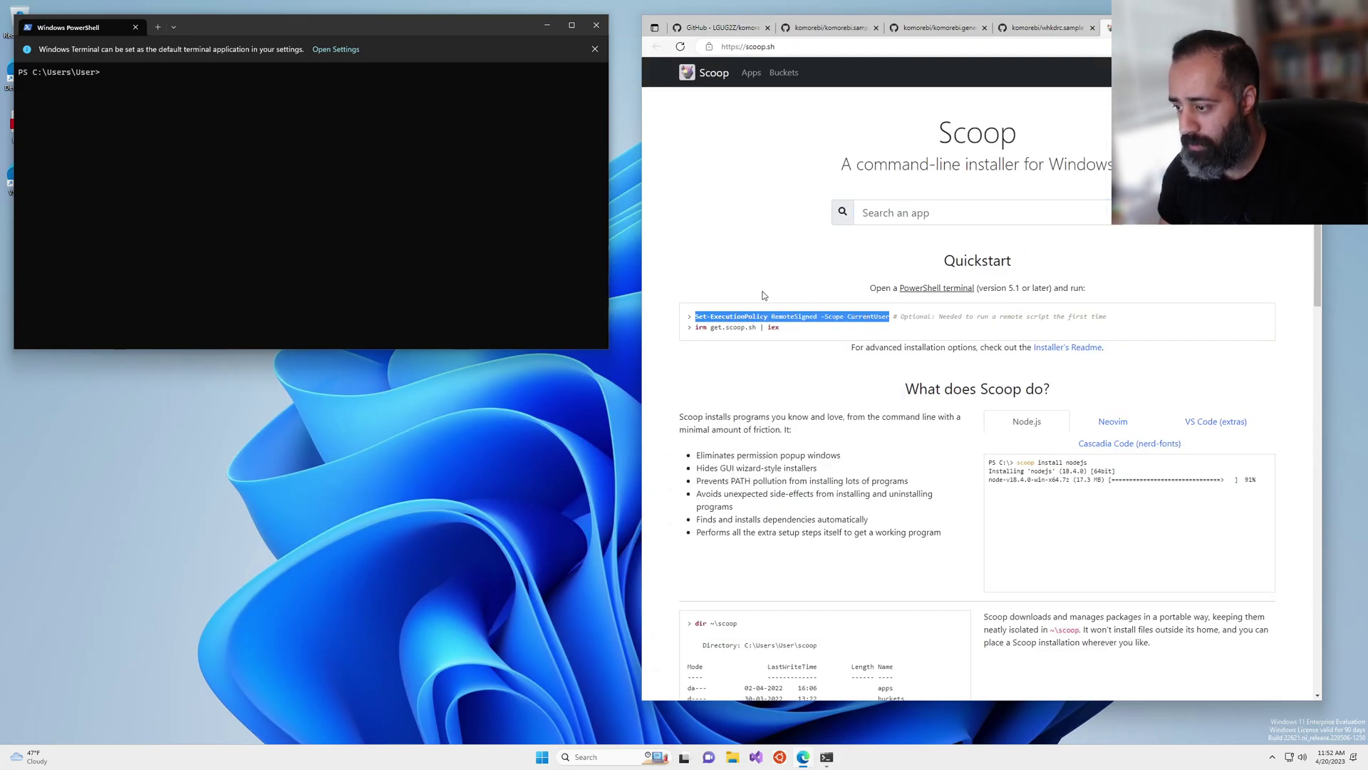
pyautogui.click(319, 237)
pyautogui.hotkey('ctrl', 'v')
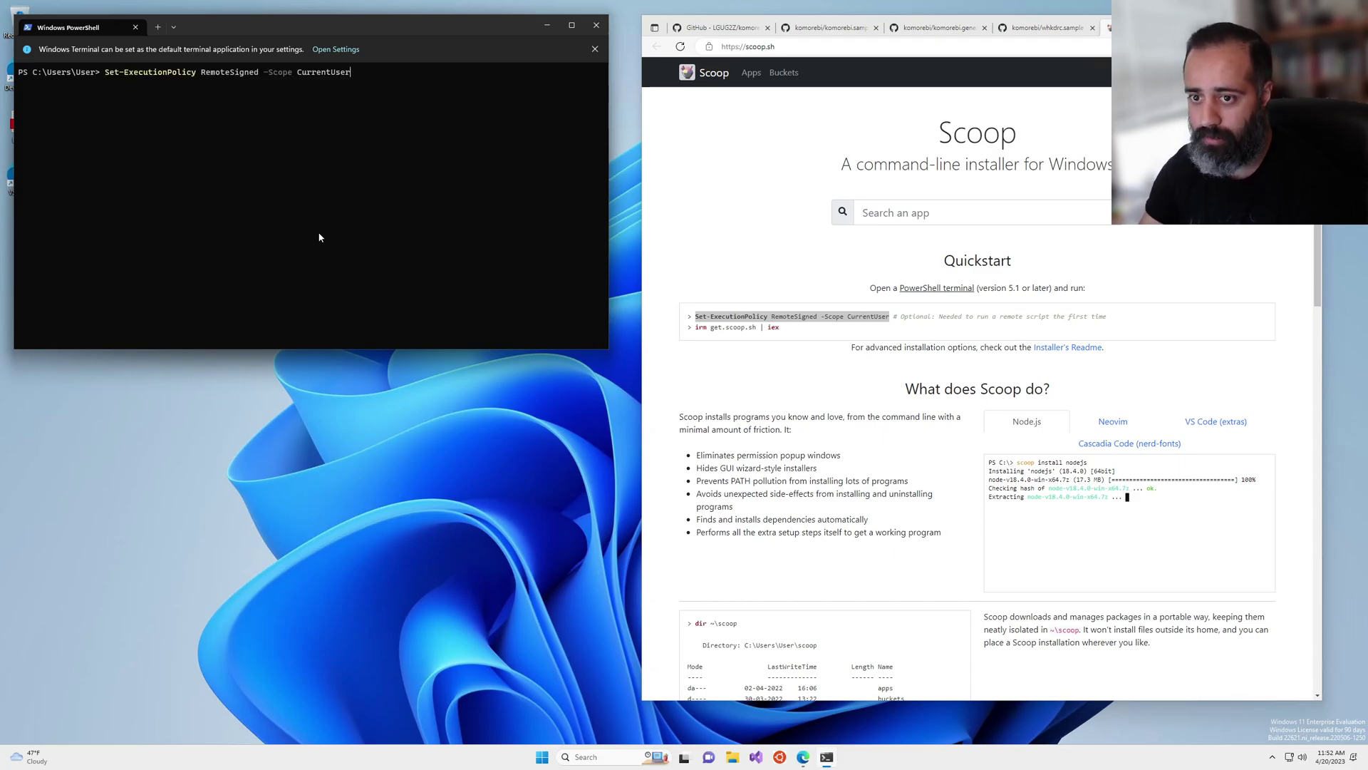
pyautogui.press('Return')
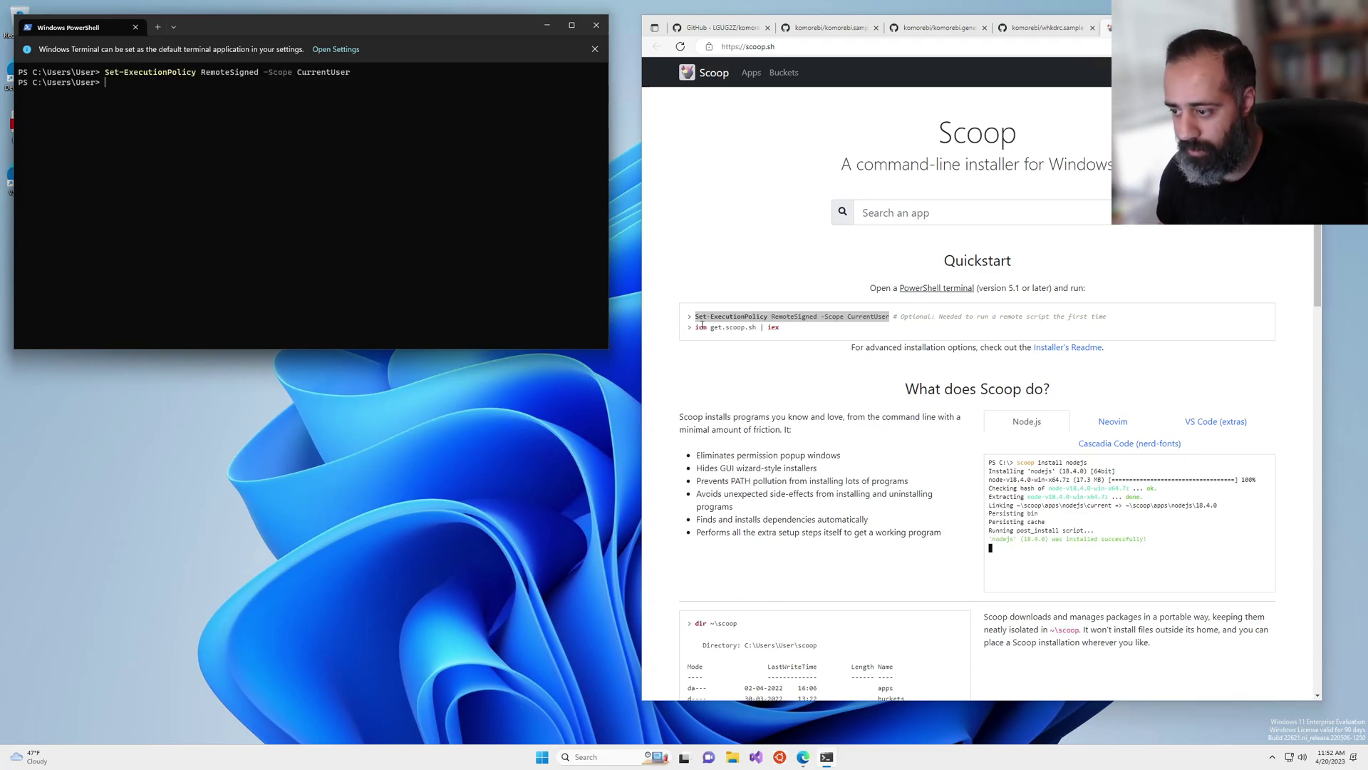
# Run irm get.scoop.sh | iex, which reports Scoop is already installed.
pyautogui.moveTo(696, 328); pyautogui.dragTo(767, 330)
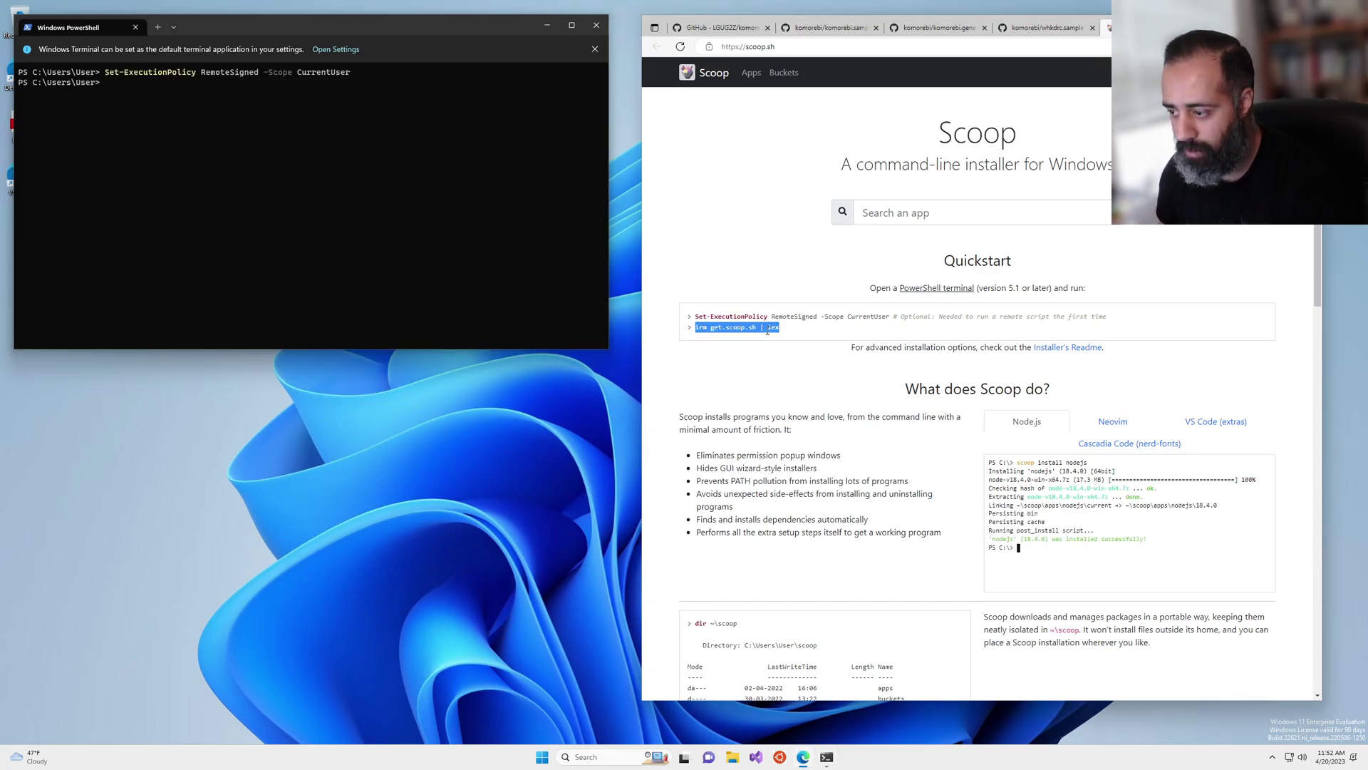
pyautogui.click(265, 236)
pyautogui.hotkey('ctrl', 'v')
pyautogui.press('Return')
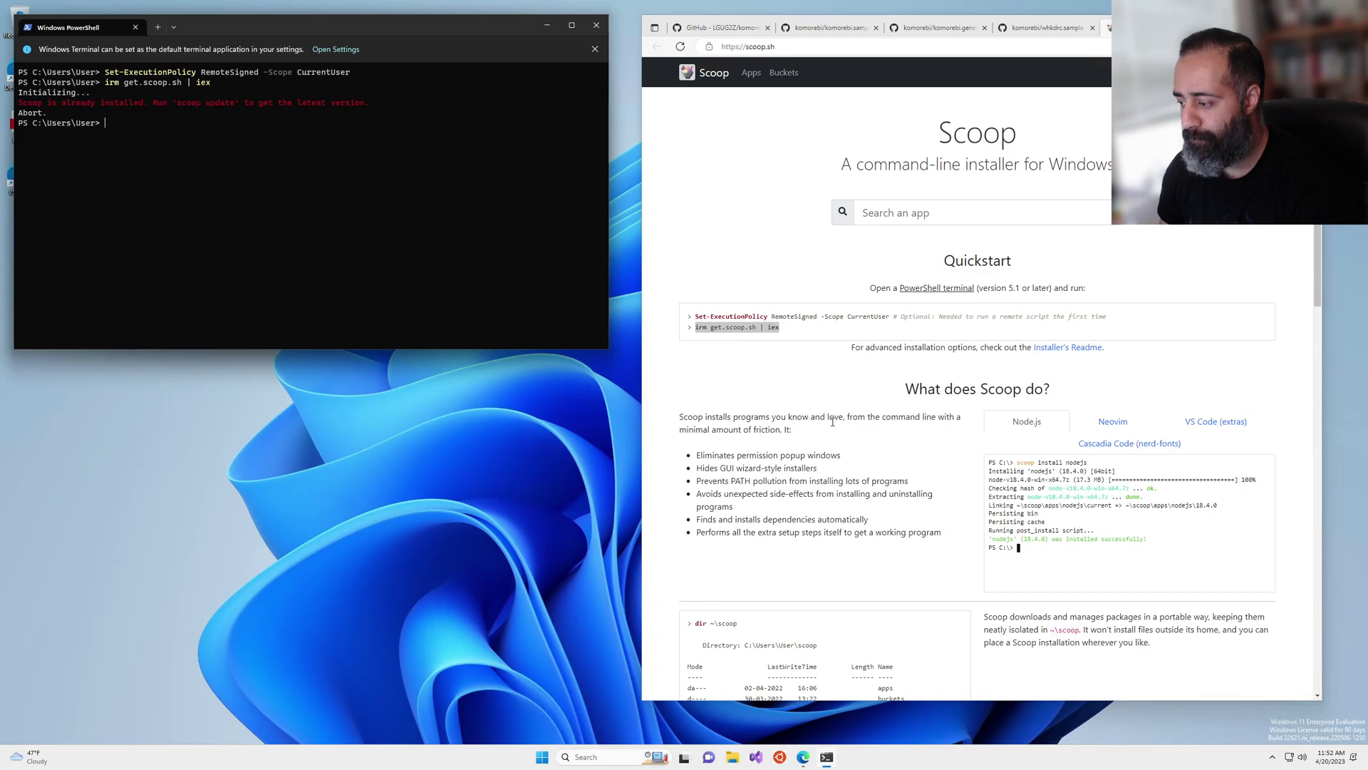
pyautogui.scroll(-5, 929, 450)
pyautogui.scroll(5, 926, 455)
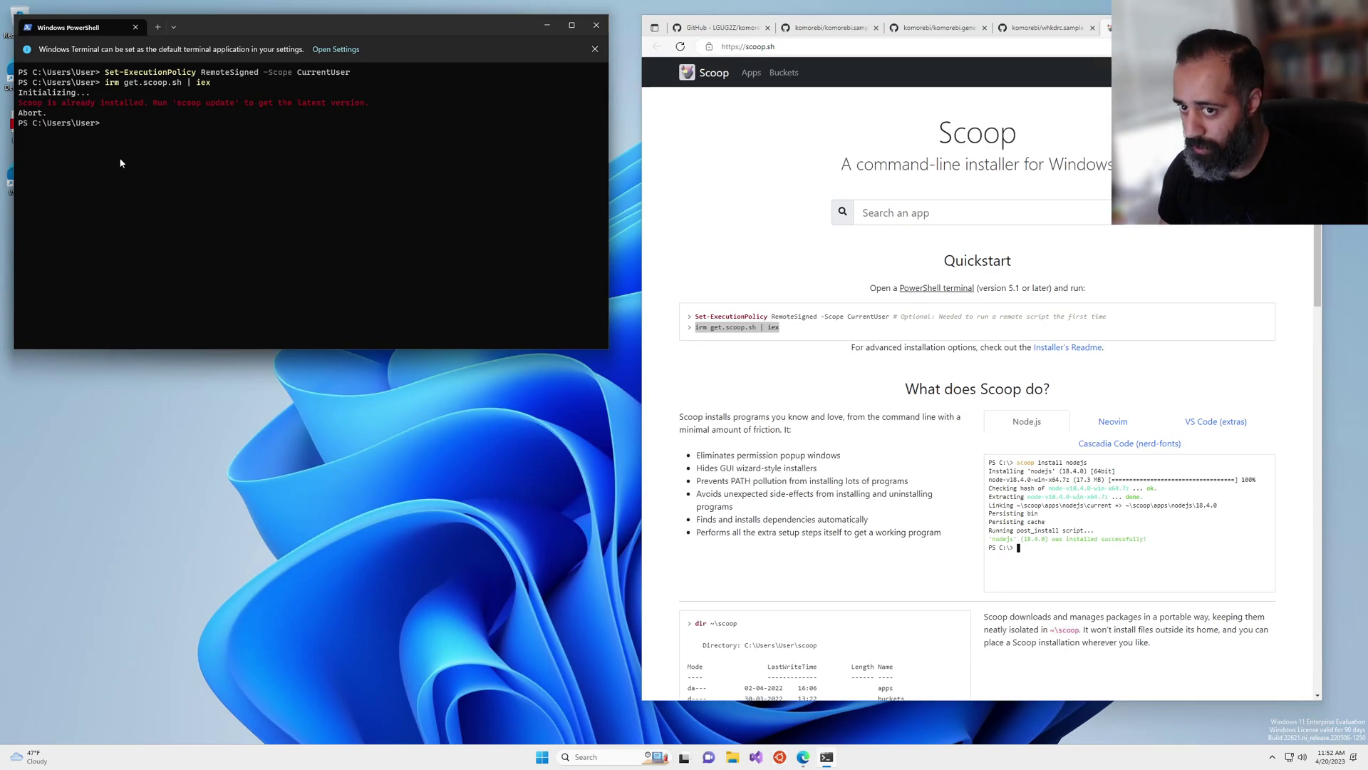
# Try scoop bucket add extras, then install Git with scoop install git after the Git error.
pyautogui.click(720, 32)
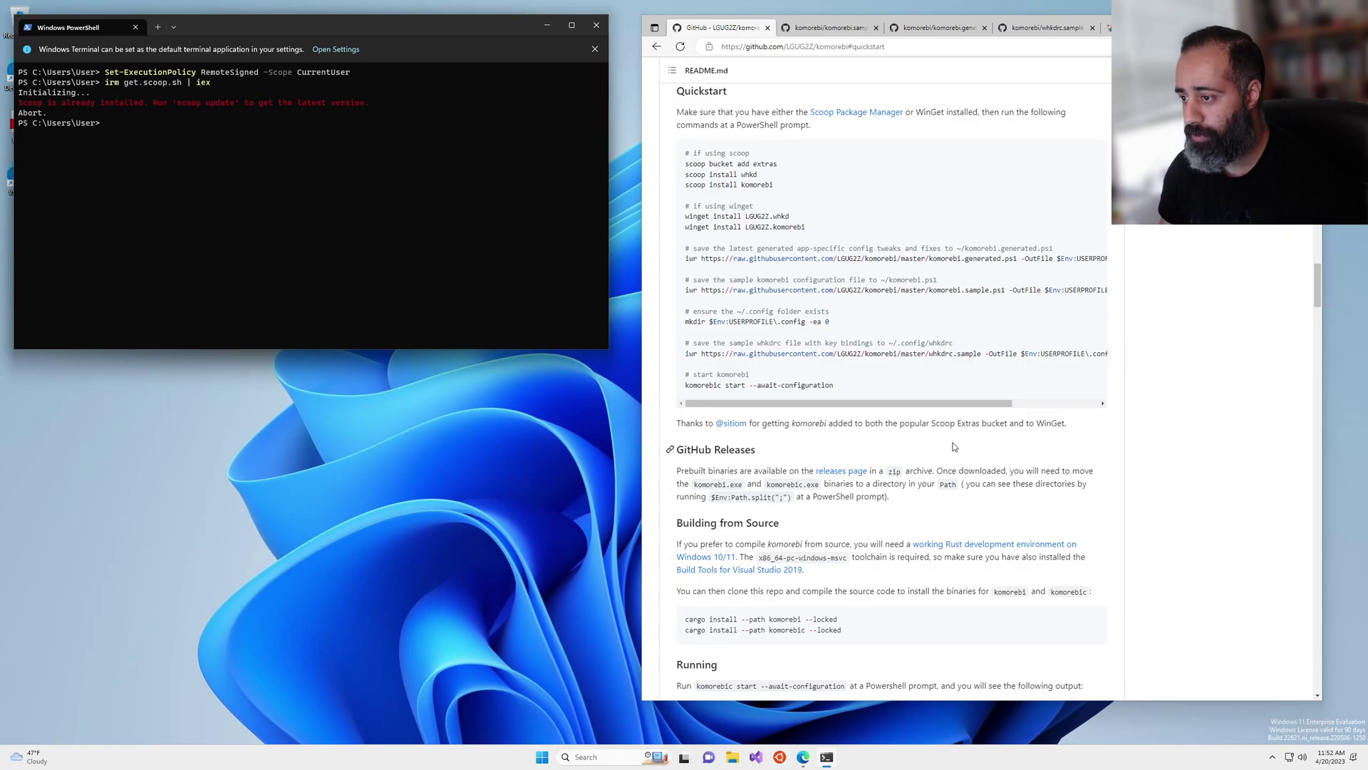
pyautogui.tripleClick(733, 163)
pyautogui.hotkey('ctrl', 'c')
pyautogui.click(328, 239)
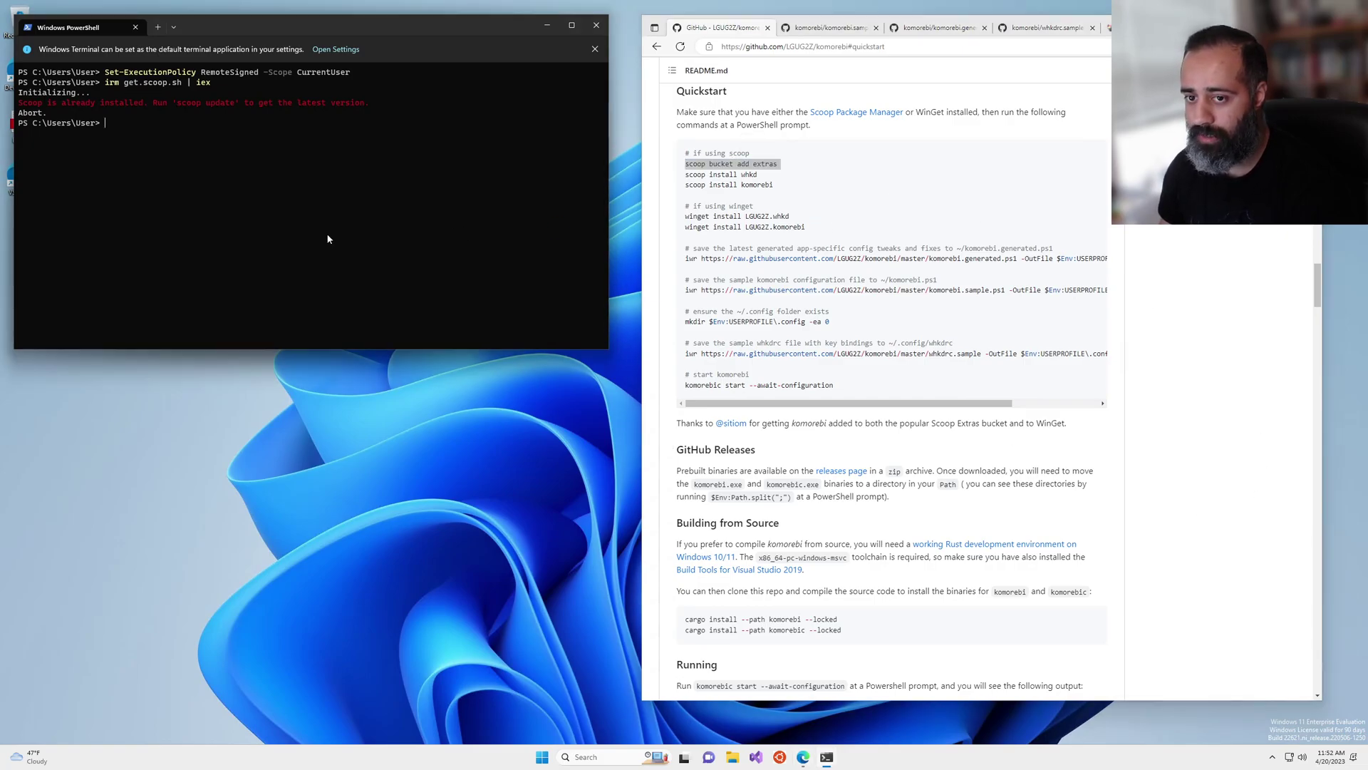
pyautogui.hotkey('ctrl', 'v')
pyautogui.press('Return')
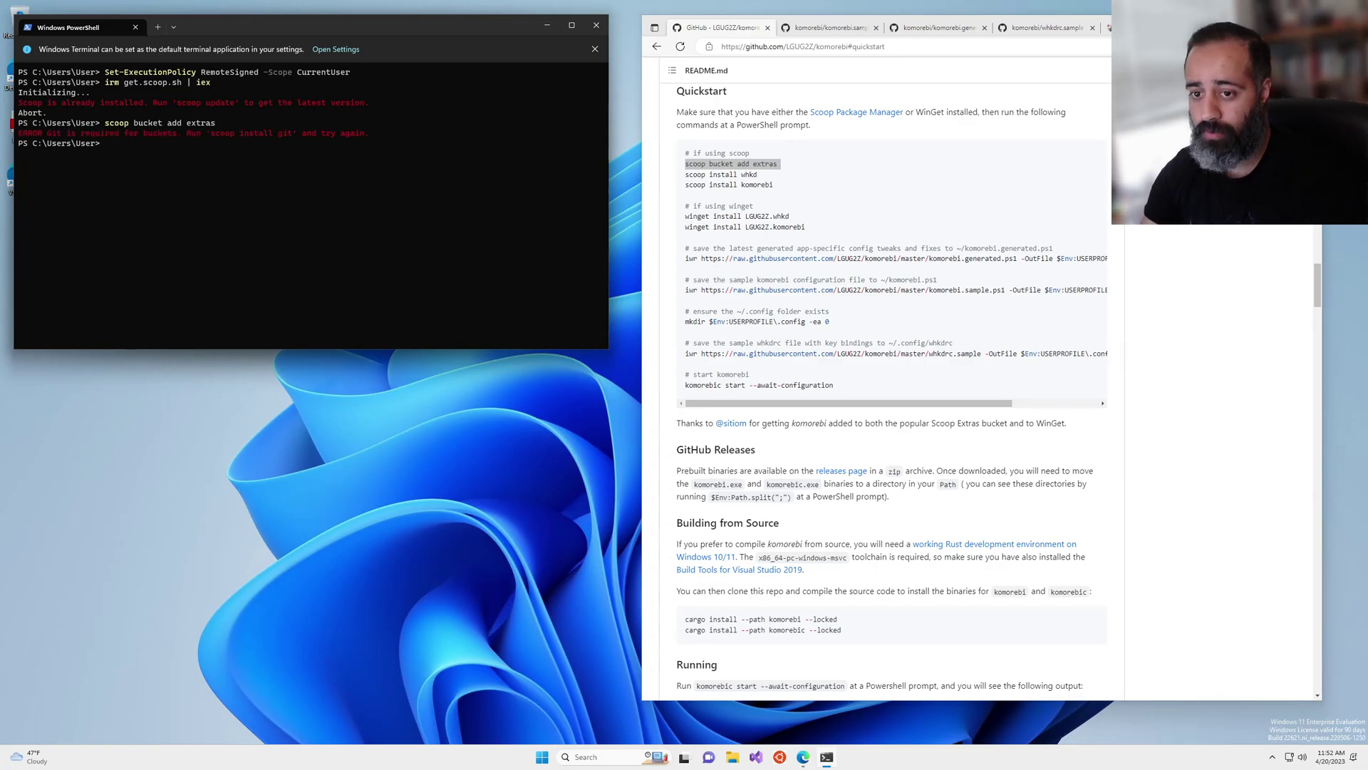
pyautogui.write('scoop install')
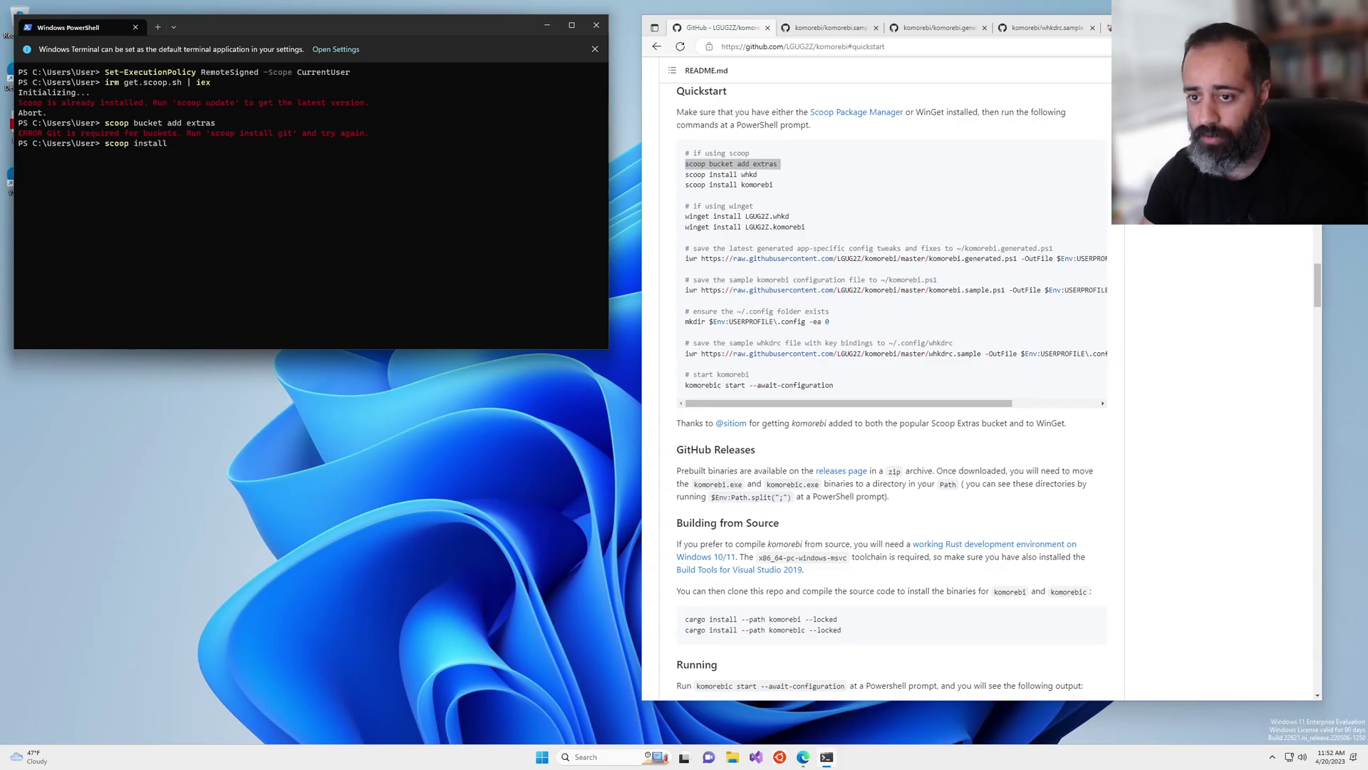
pyautogui.write(' git')
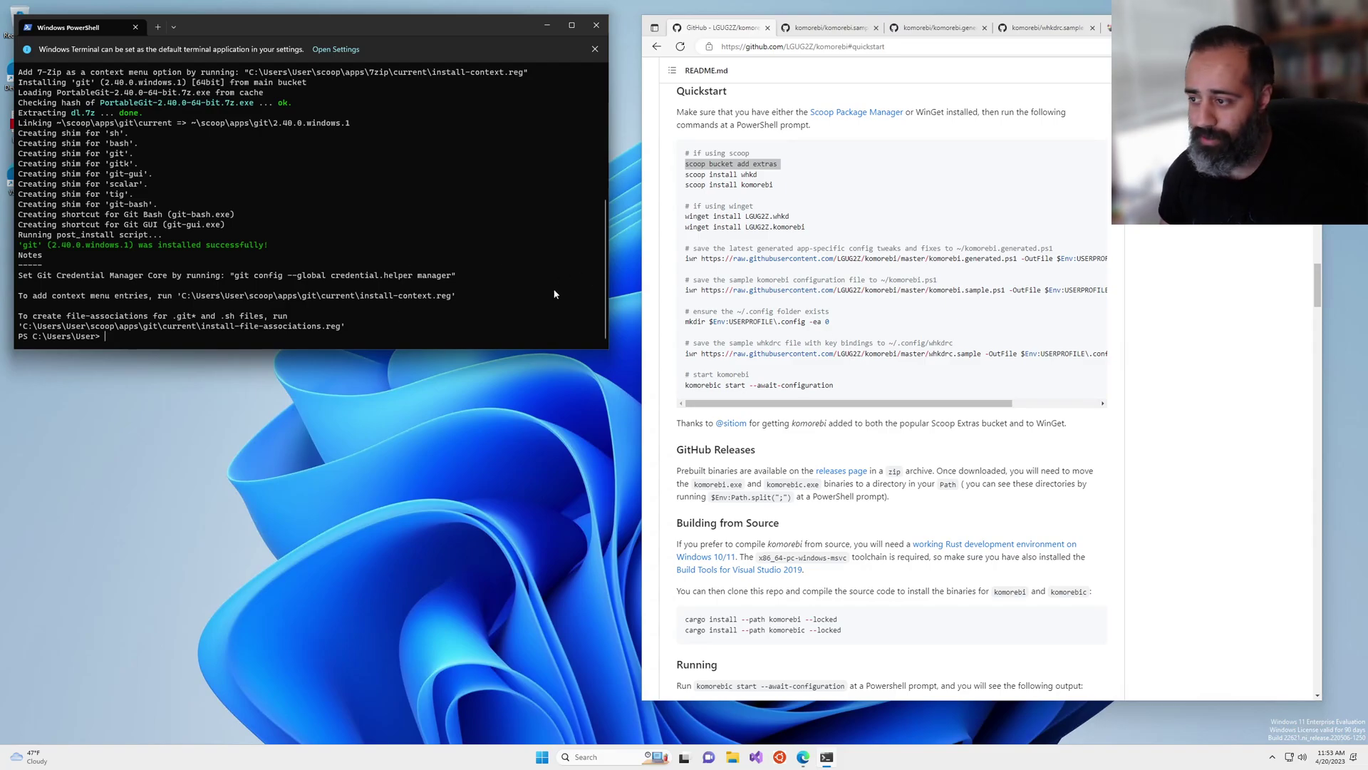
# Re-run scoop bucket add extras, which now succeeds with Git 2.40.0 present.
pyautogui.doubleClick(749, 174)
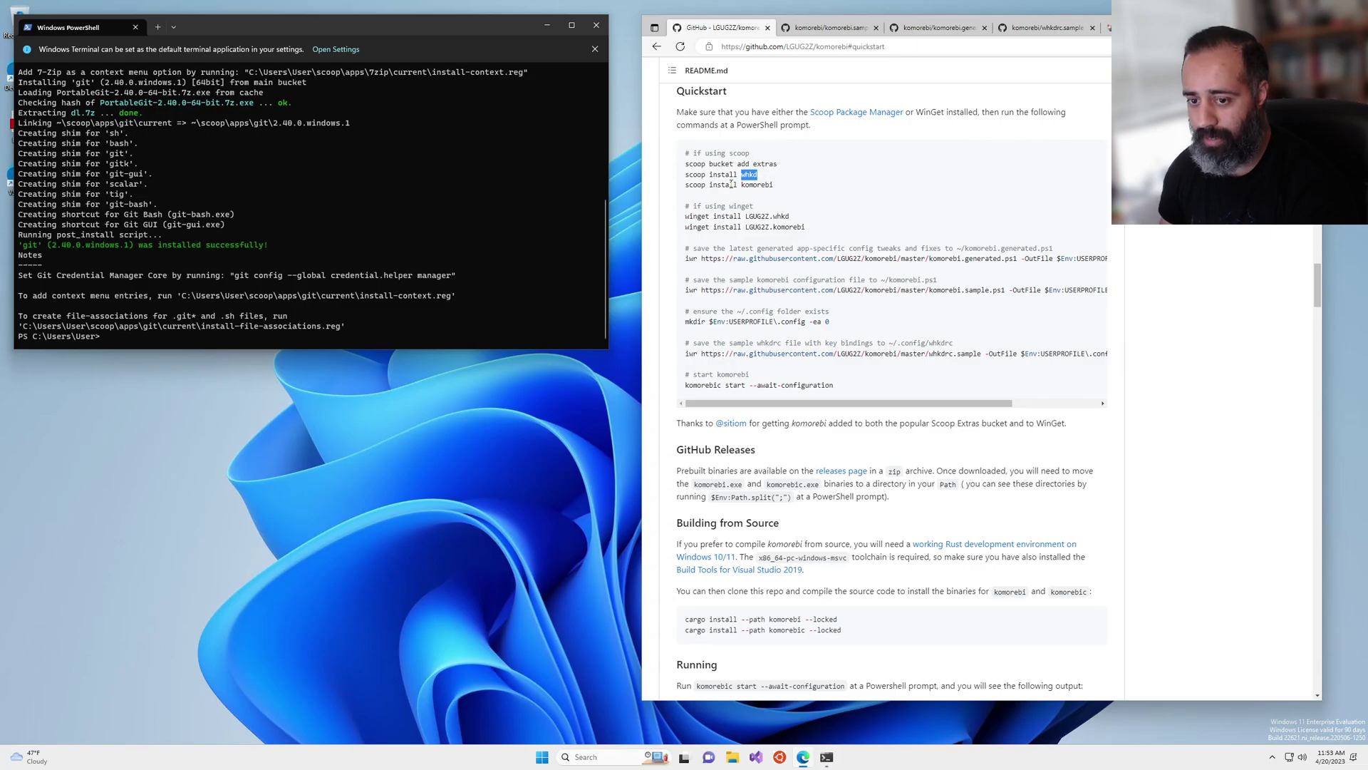
pyautogui.tripleClick(772, 165)
pyautogui.hotkey('ctrl', 'c')
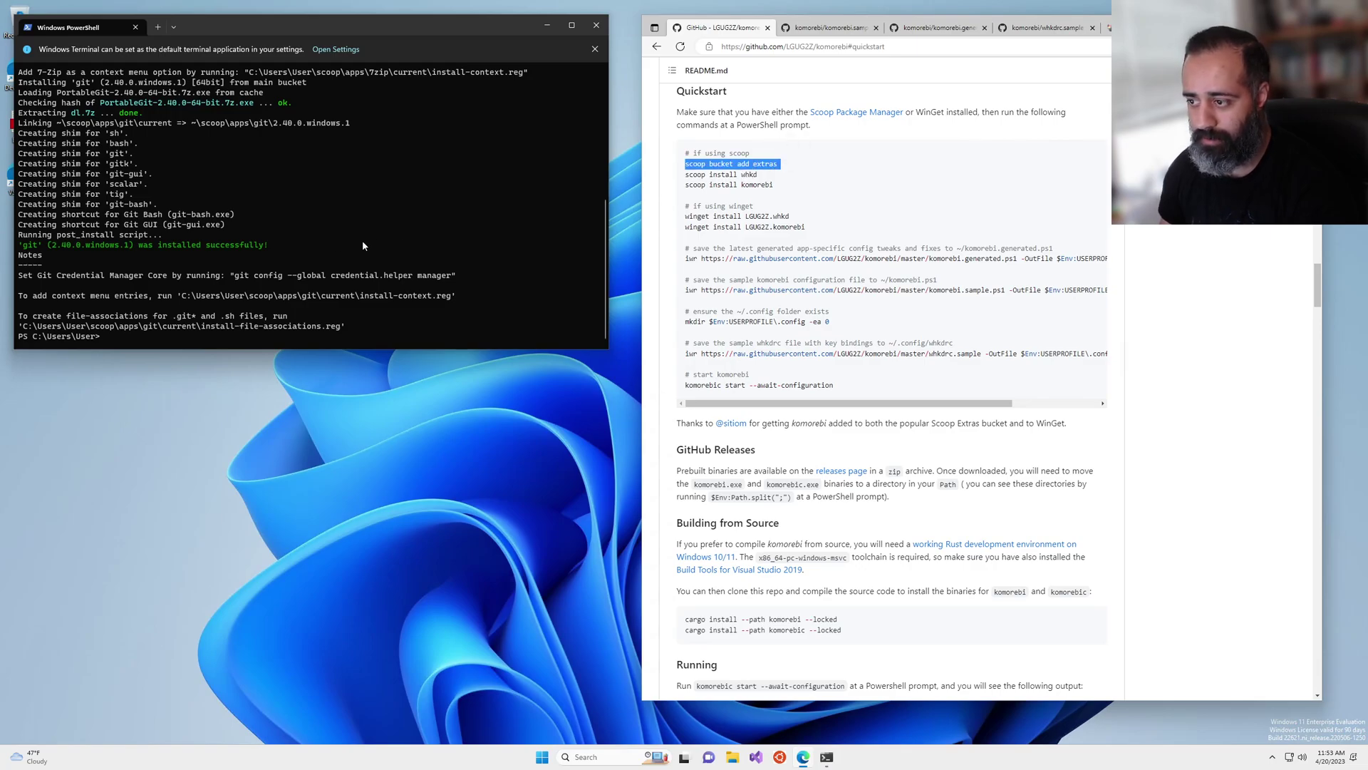
pyautogui.click(362, 245)
pyautogui.hotkey('ctrl', 'v')
pyautogui.press('Return')
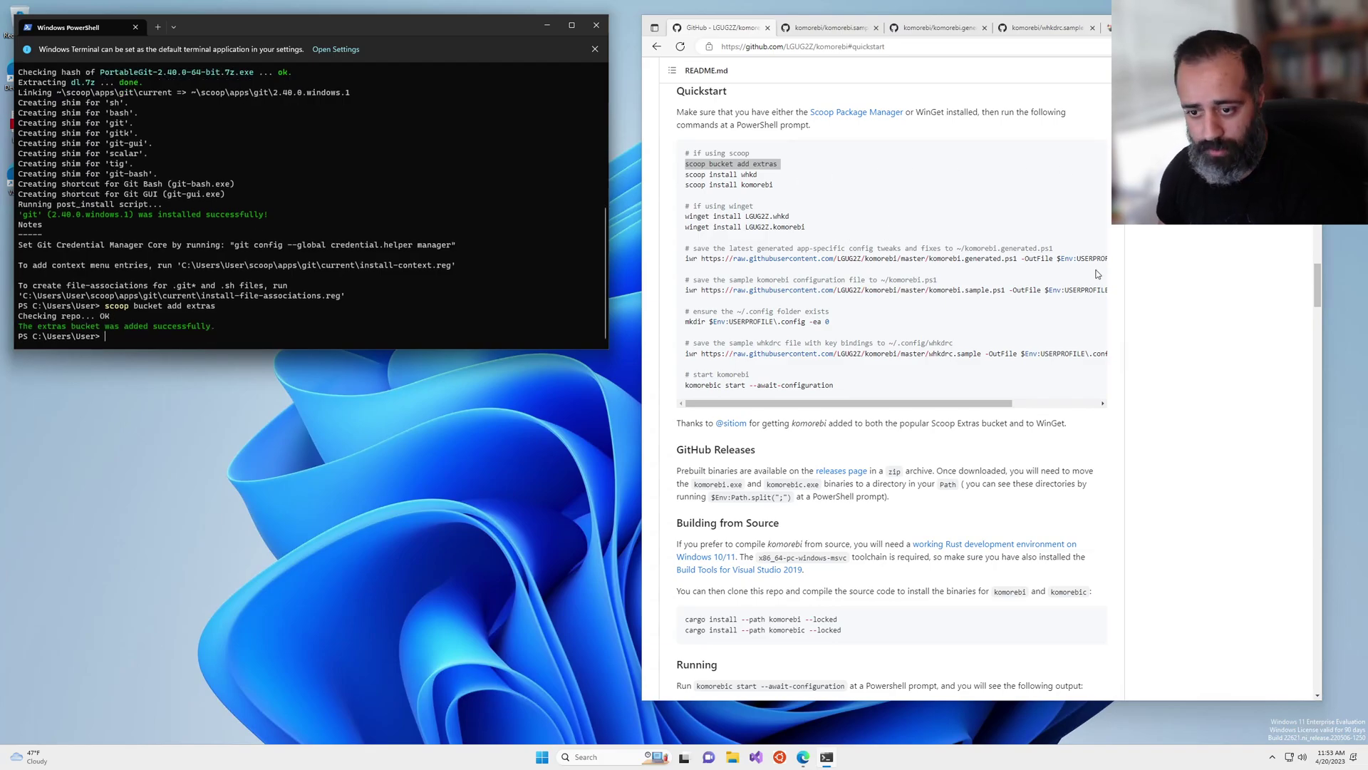
# Run scoop install whkd komorebi, installing komorebi 0.1.15 and whkd 0.1.2.
pyautogui.tripleClick(748, 176)
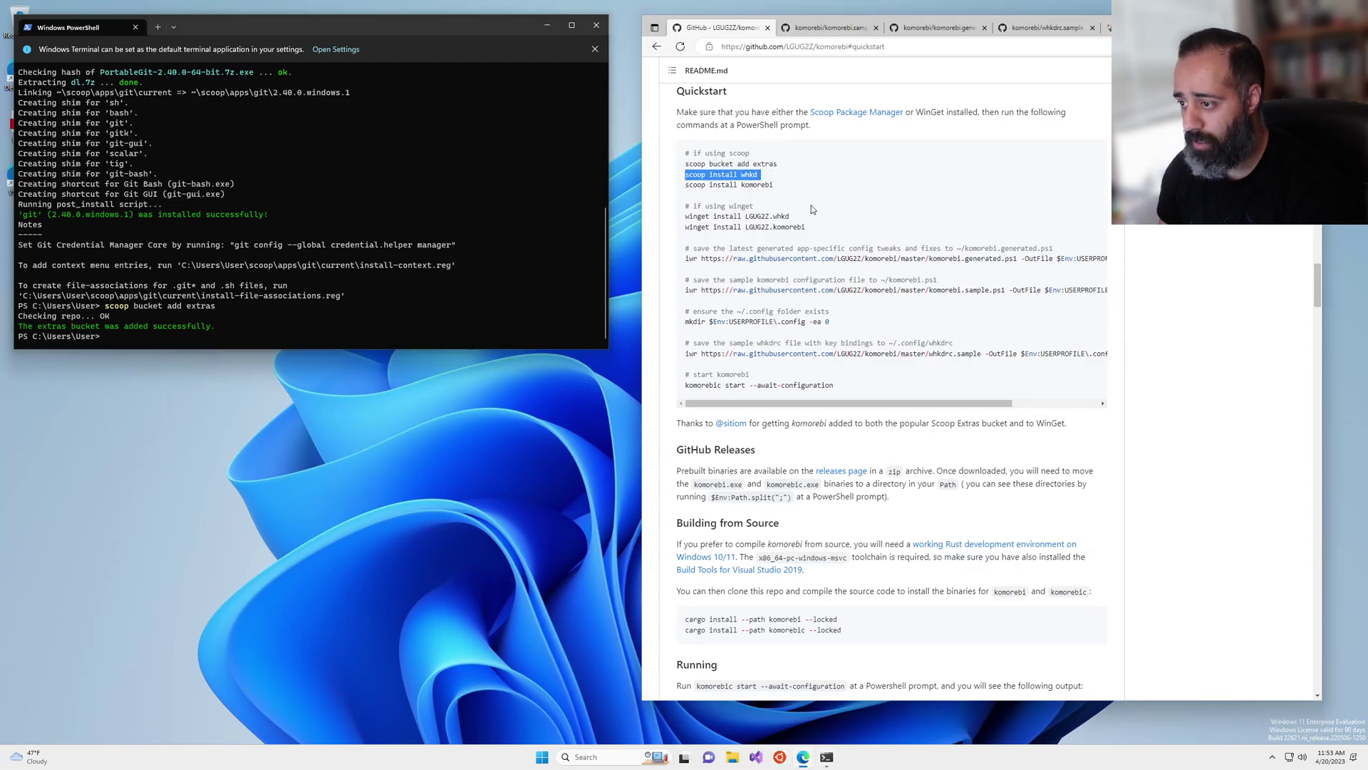
pyautogui.click(468, 281)
pyautogui.write('scoop install whkd')
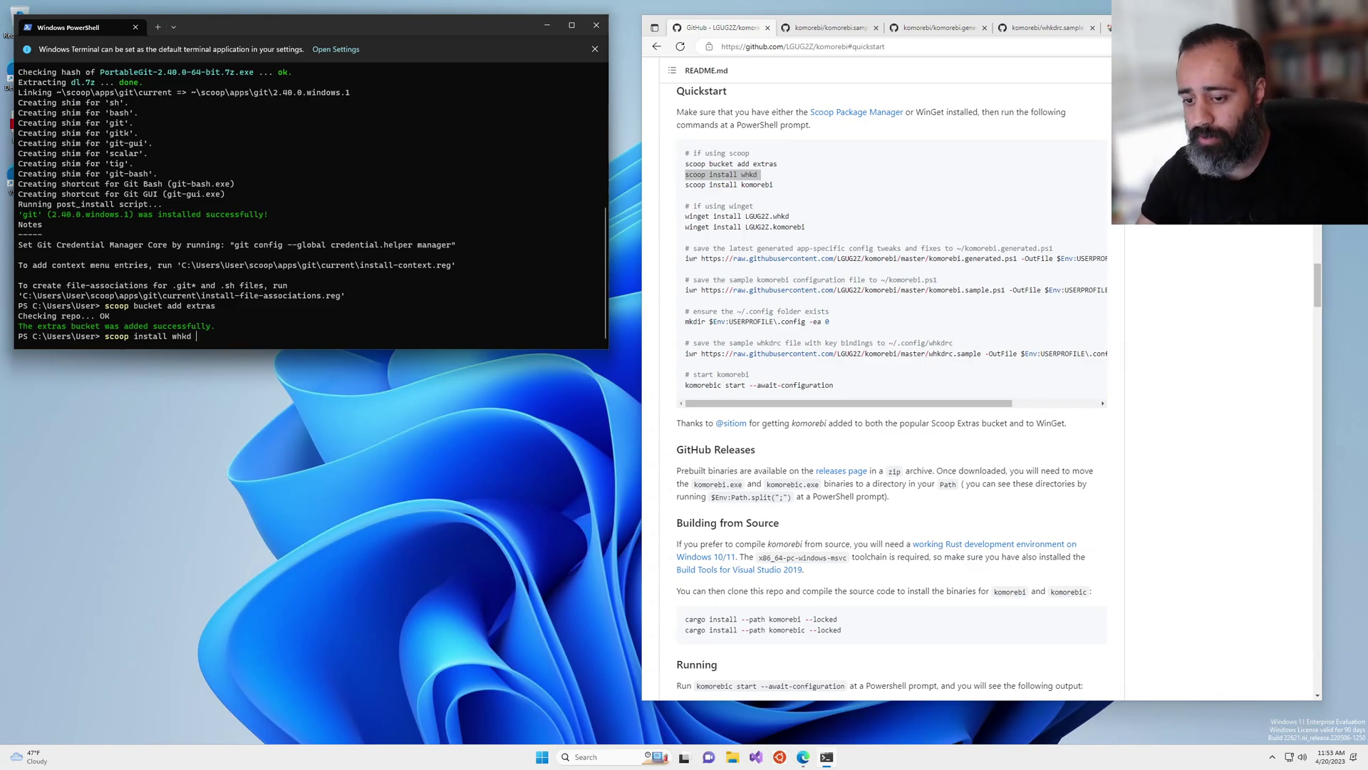
pyautogui.write('komorebi')
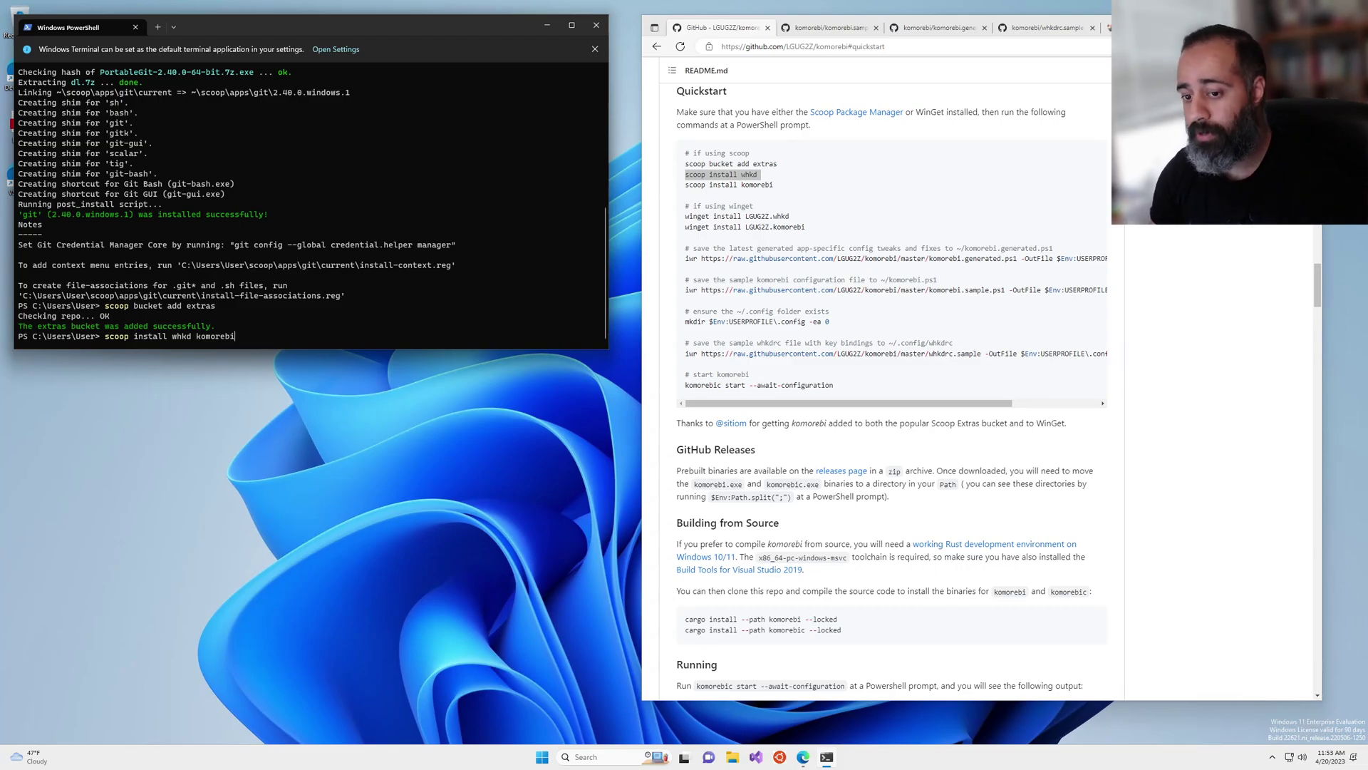
pyautogui.press('Return')
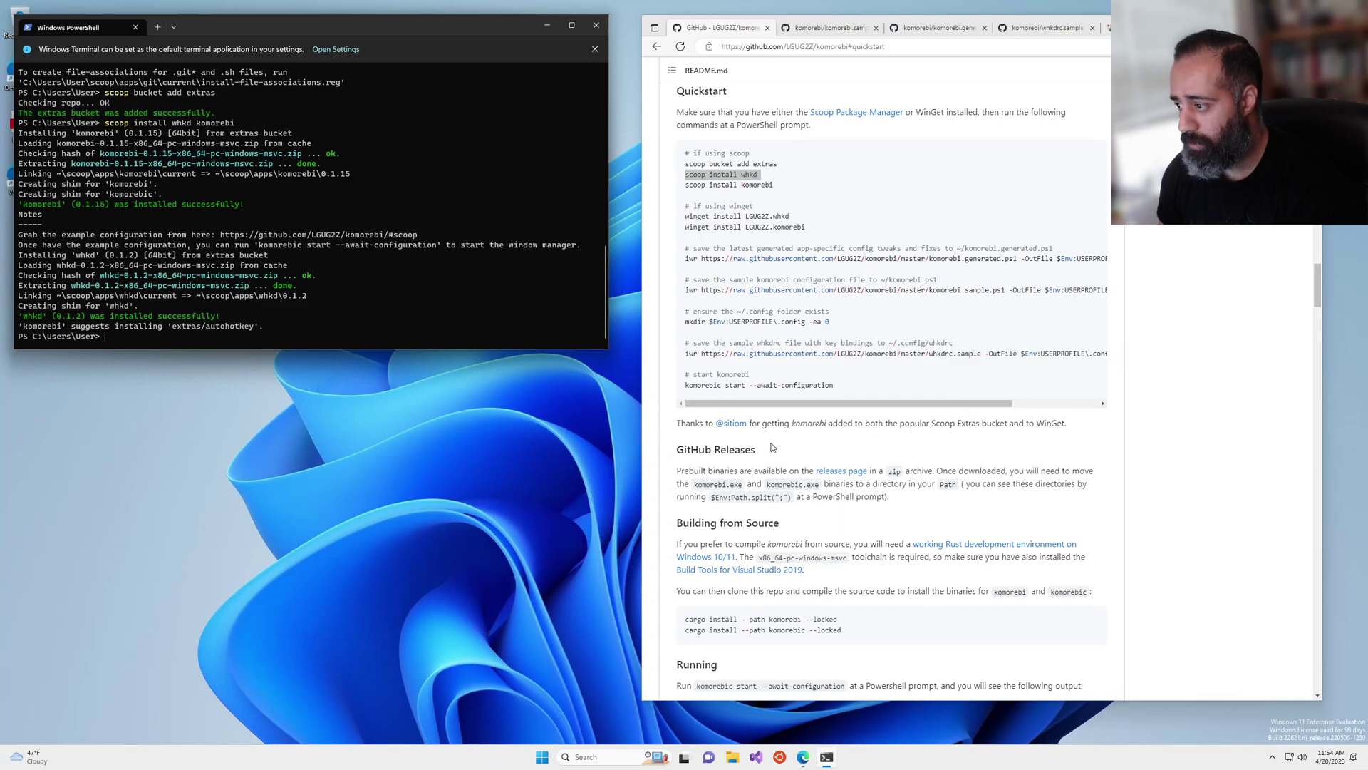
# Download komorebi.generated.ps1 and komorebi.sample.ps1 into the user profile.
pyautogui.tripleClick(847, 260)
pyautogui.hotkey('ctrl', 'c')
pyautogui.click(275, 321)
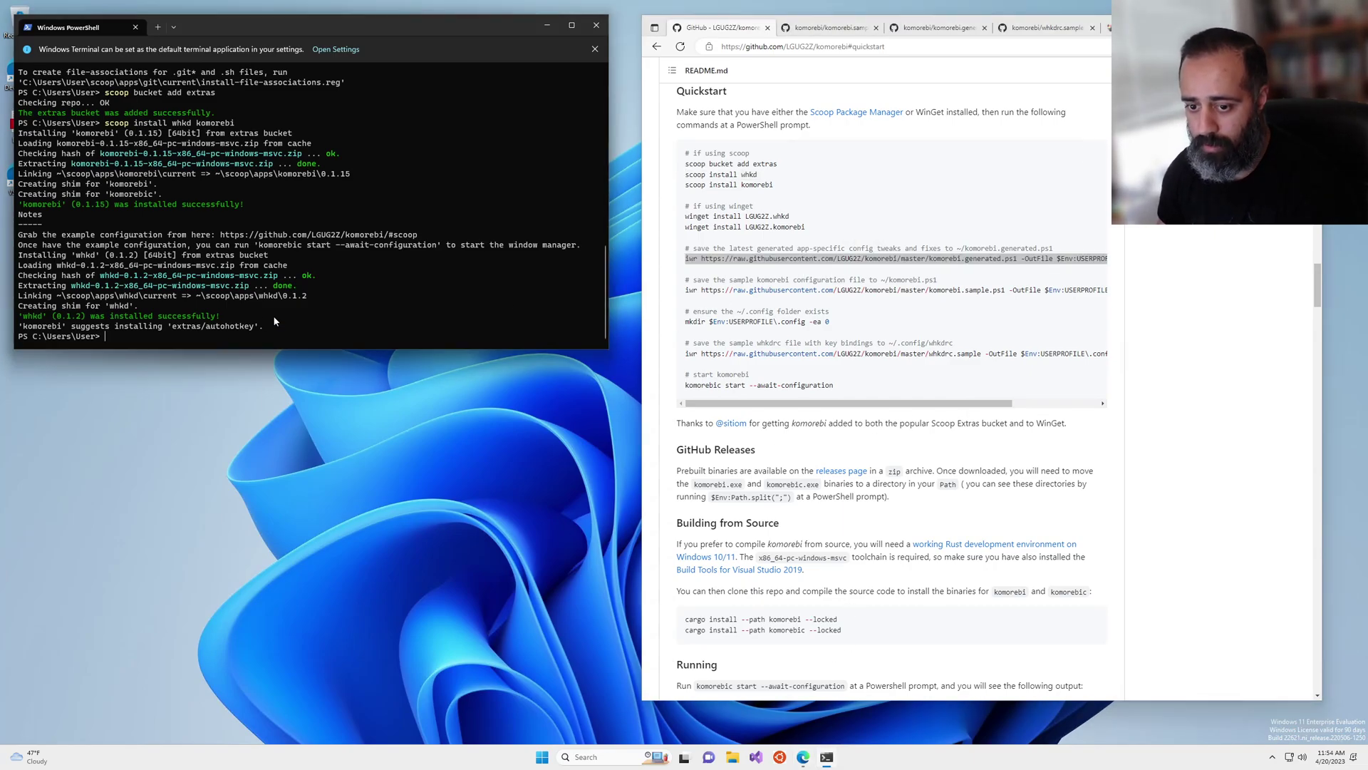
pyautogui.hotkey('ctrl', 'v')
pyautogui.press('Return')
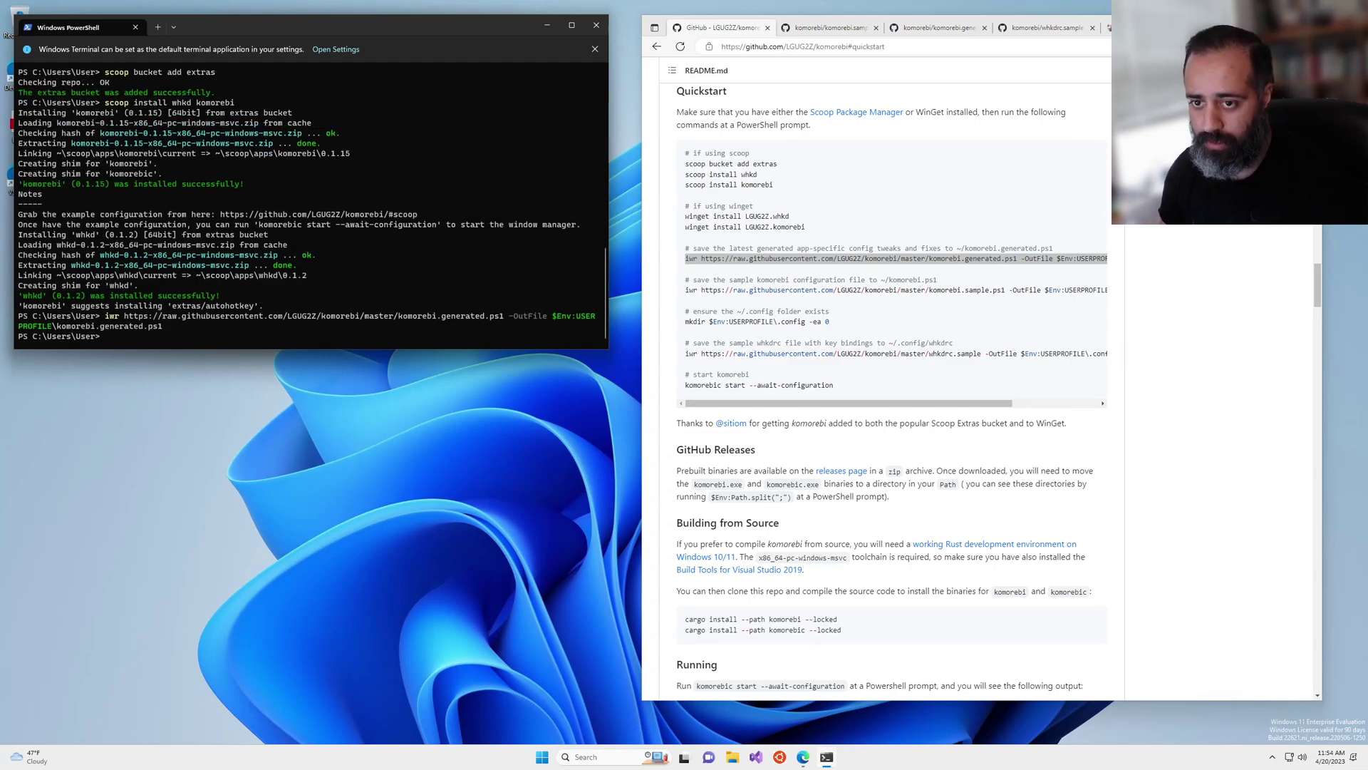
pyautogui.tripleClick(824, 291)
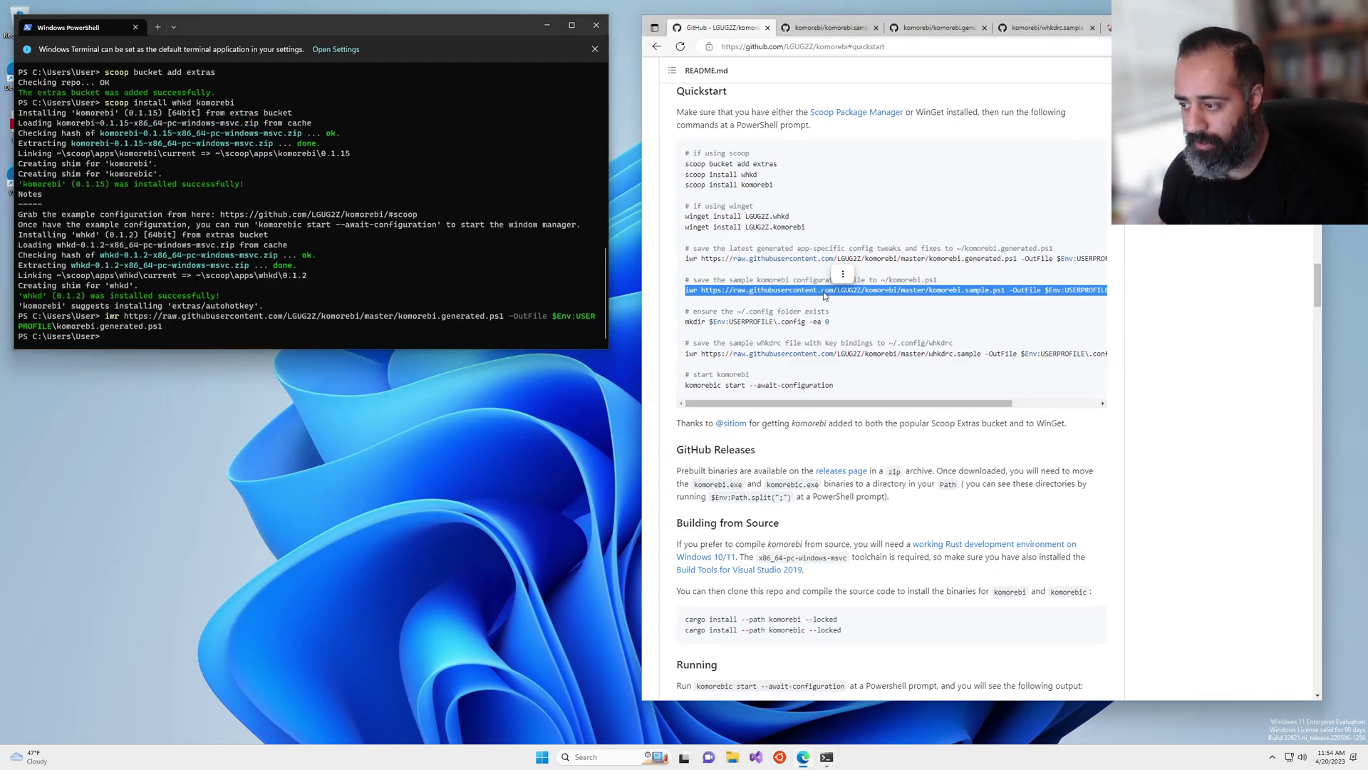
pyautogui.click(346, 295)
pyautogui.write('iwr https://raw.githubusercontent.com/LGUG2Z/komorebi/master/komorebi.sample.ps1 -OutFile $Env:USERPROFILE\\komorebi.ps1')
pyautogui.press('Return')
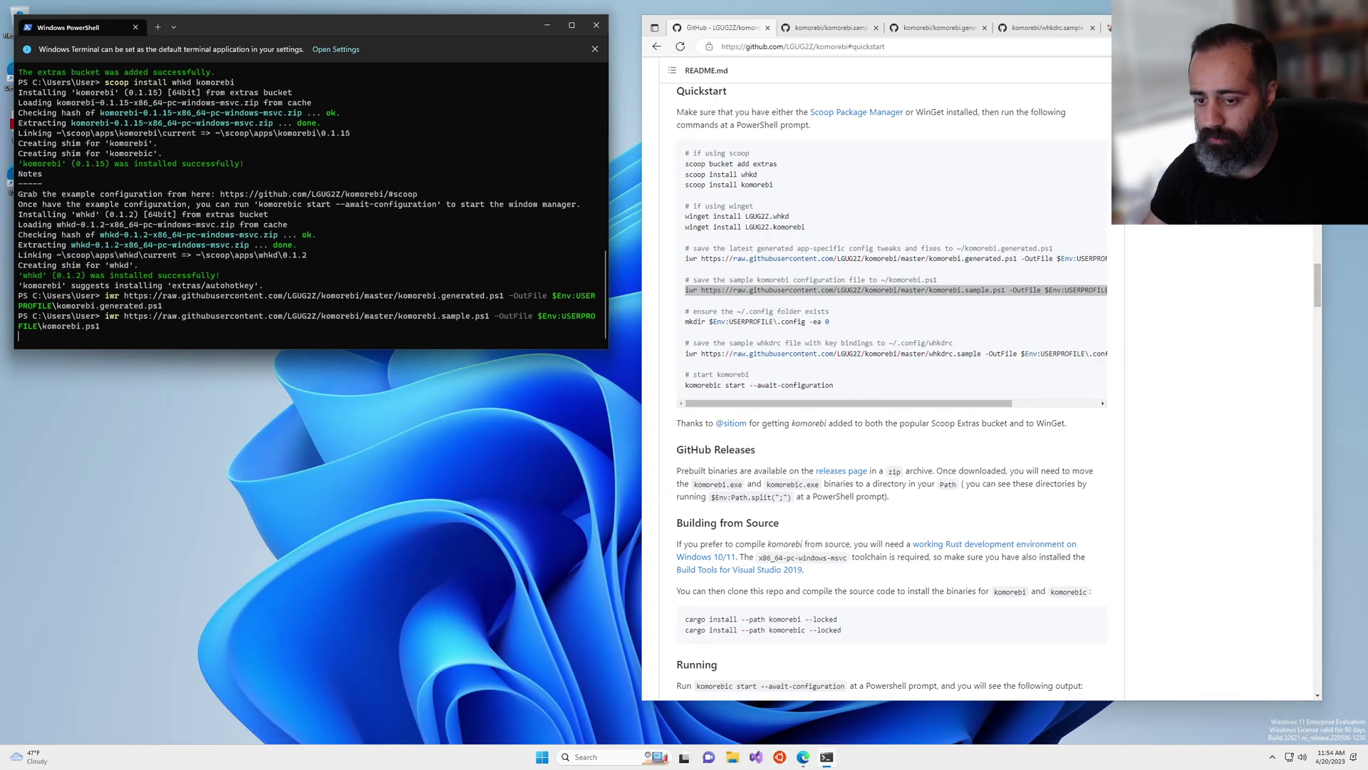
# Create the .config folder and save whkdrc.sample into it as .config\whkdrc.
pyautogui.tripleClick(824, 332)
pyautogui.hotkey('ctrl', 'c')
pyautogui.click(382, 258)
pyautogui.hotkey('ctrl', 'v')
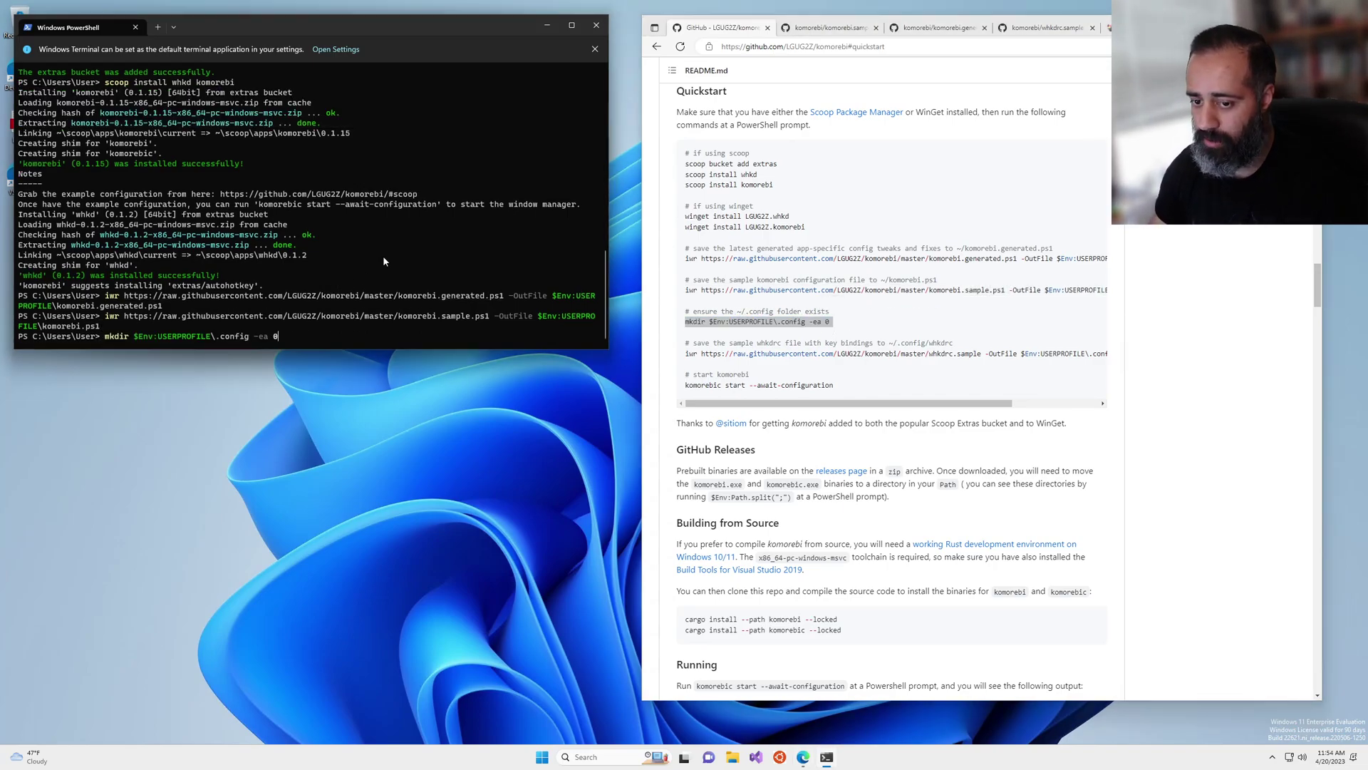
pyautogui.press('Return')
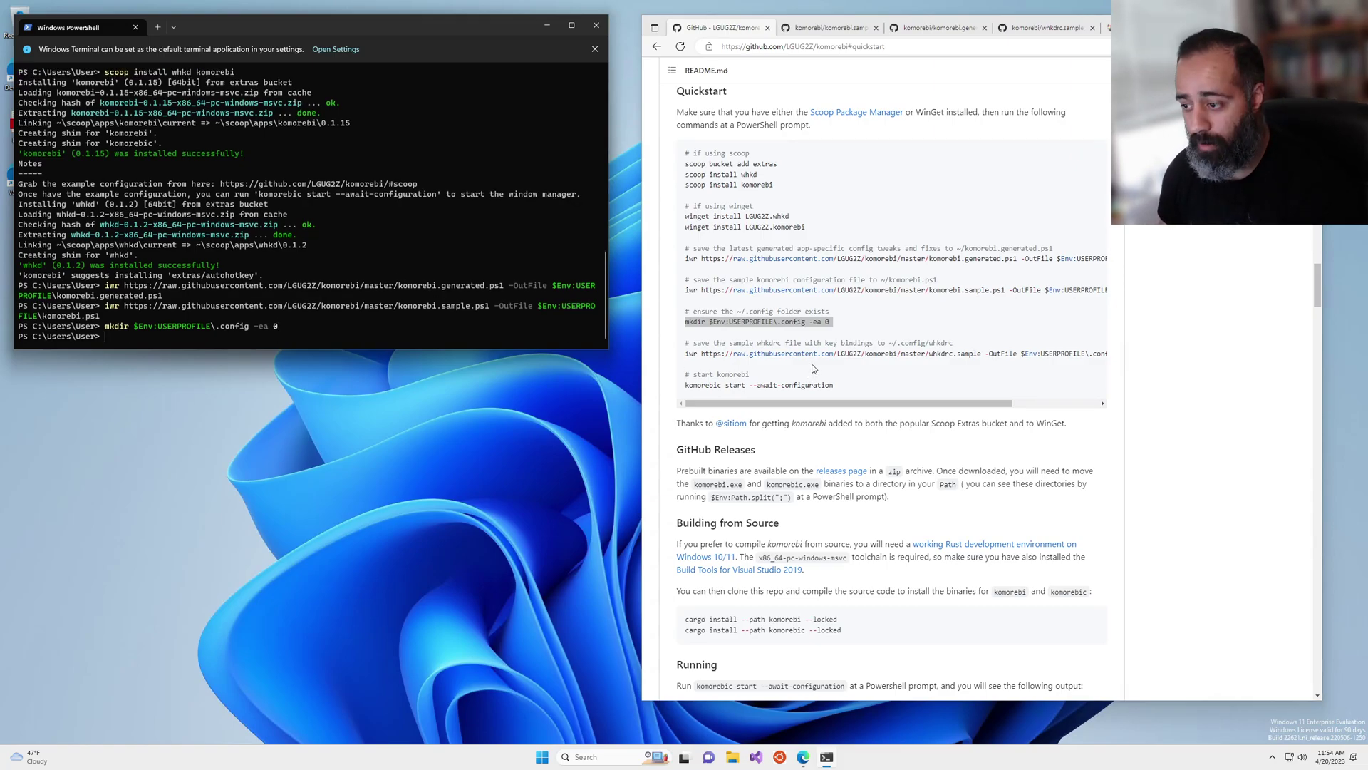
pyautogui.tripleClick(930, 356)
pyautogui.hotkey('ctrl', 'c')
pyautogui.click(419, 227)
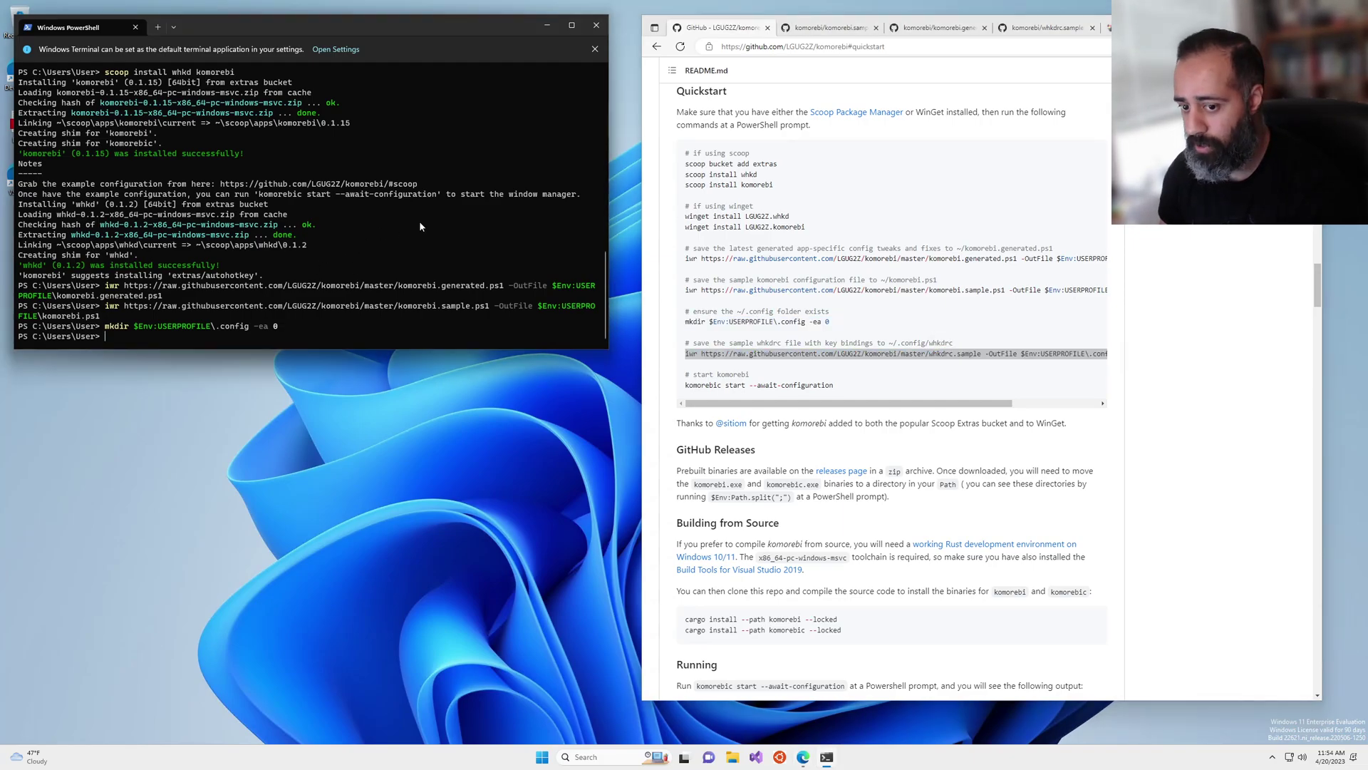
pyautogui.hotkey('ctrl', 'v')
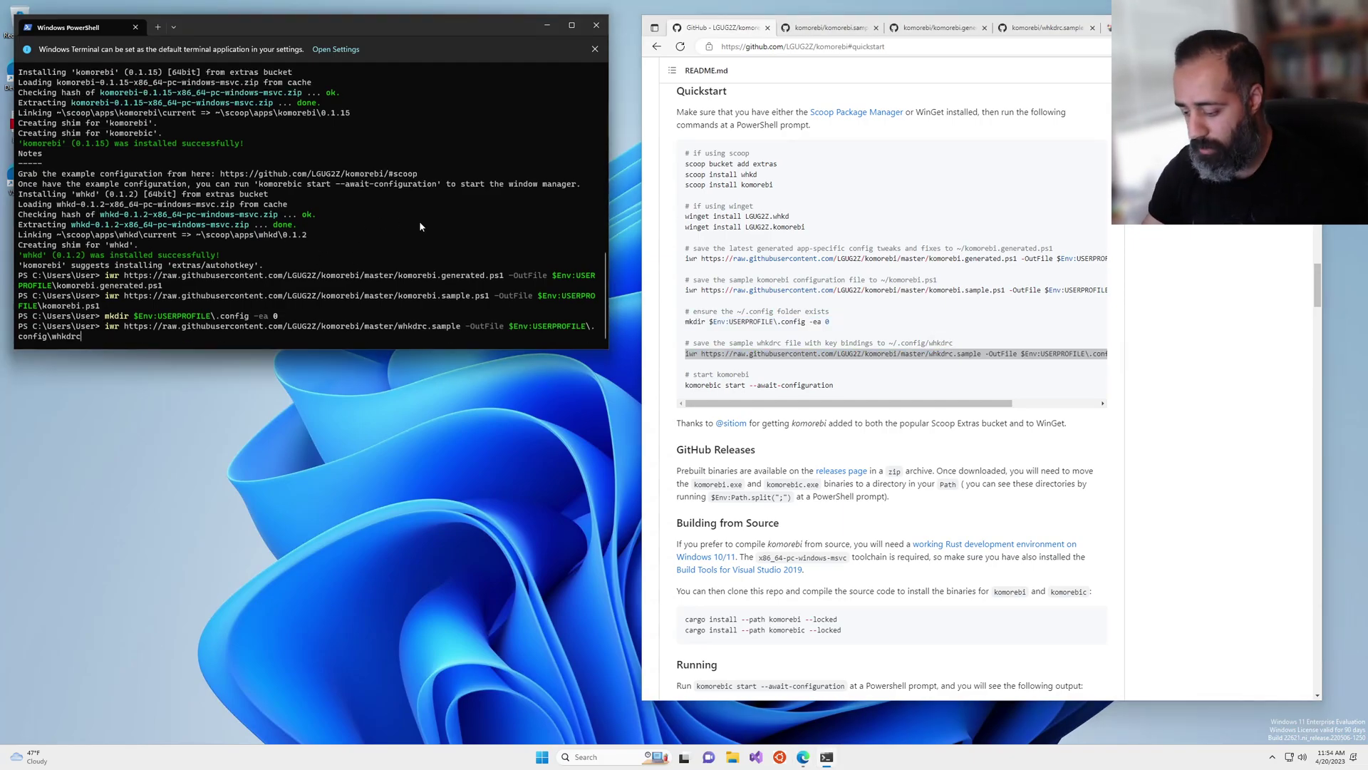
pyautogui.press('Return')
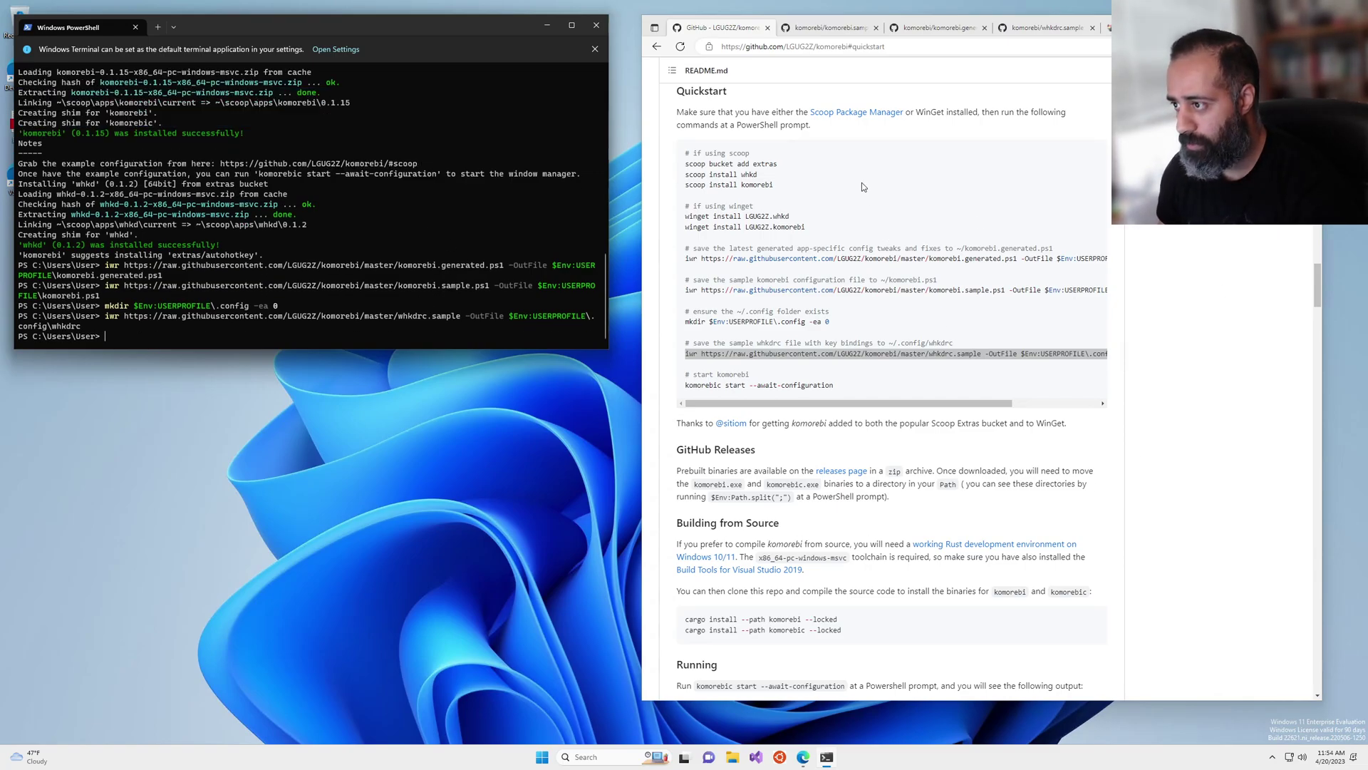
# Read komorebi.sample.ps1, noting its generated.ps1 reference and line 42, then view komorebi.generated.ps1.
pyautogui.click(830, 27)
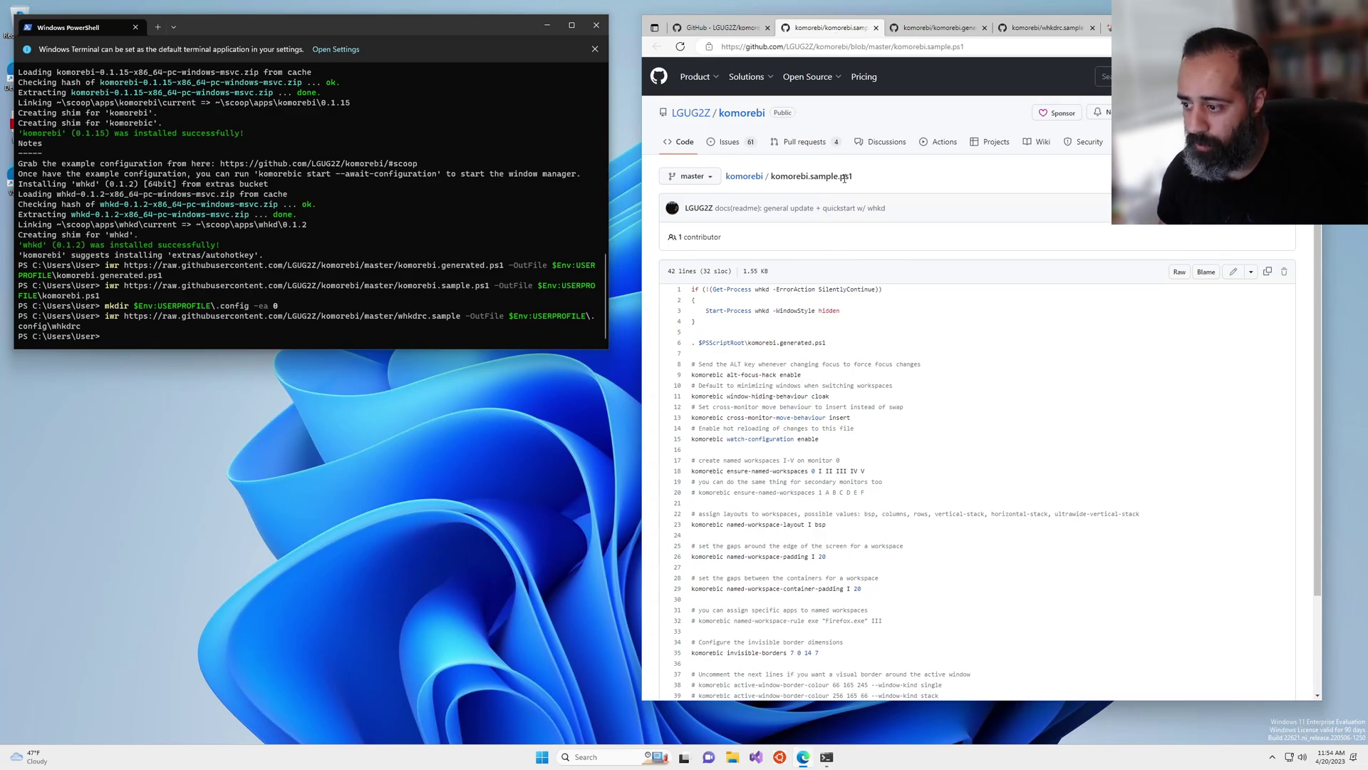
pyautogui.scroll(-2, 944, 499)
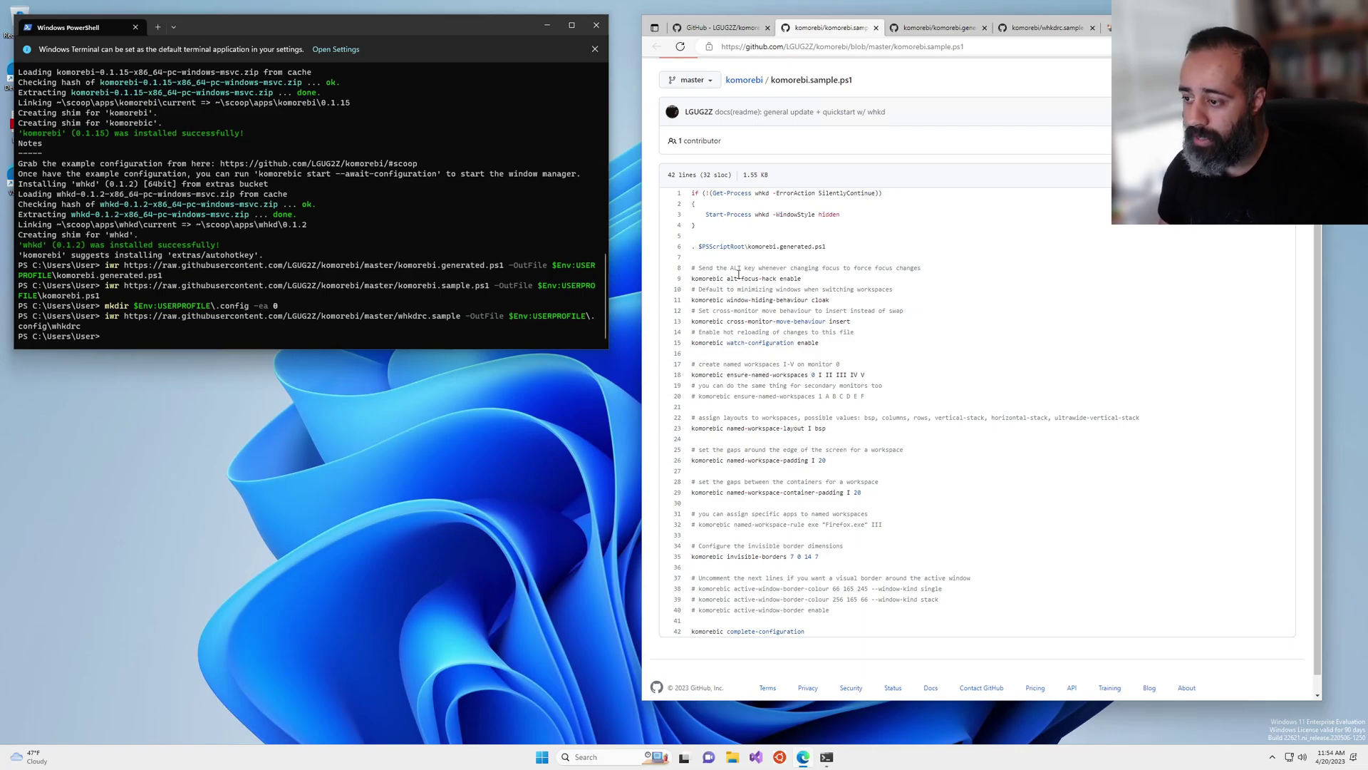
pyautogui.moveTo(761, 247); pyautogui.dragTo(818, 250)
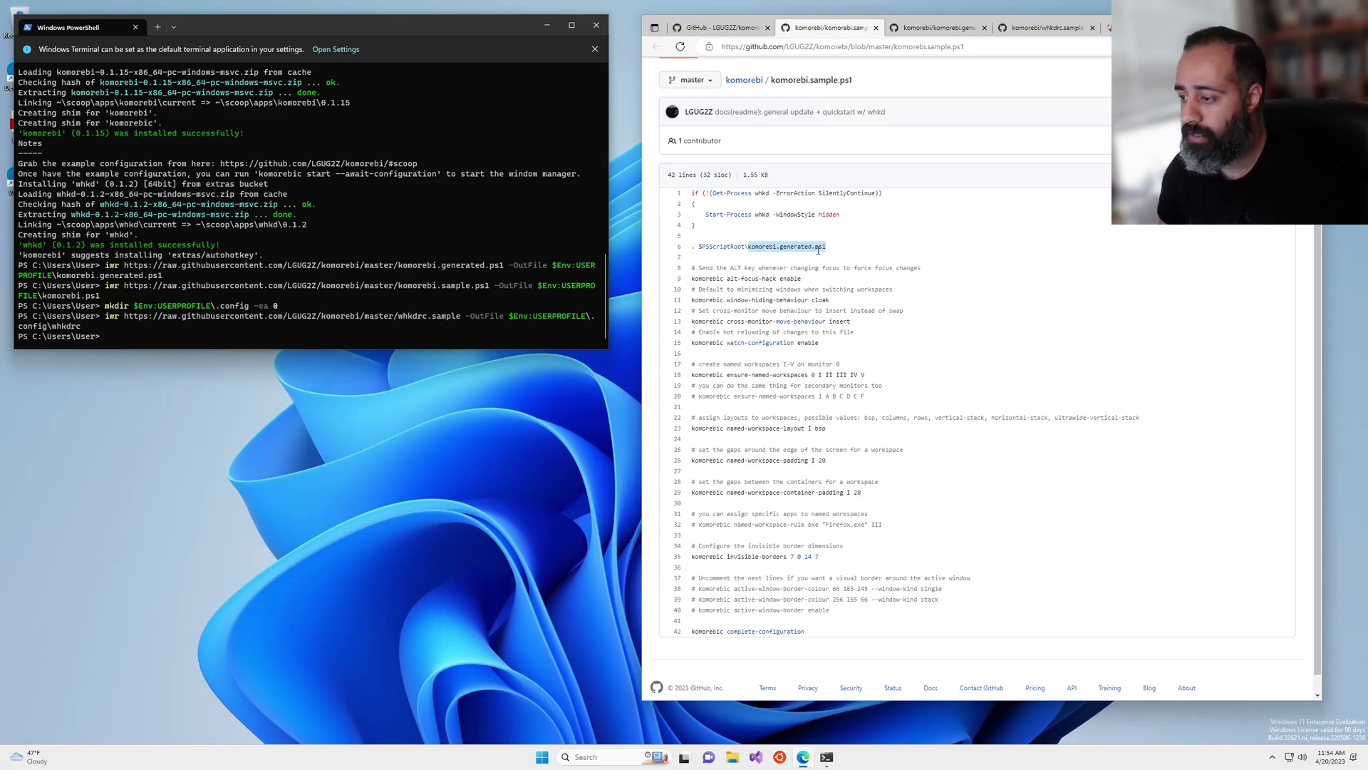
pyautogui.click(910, 247)
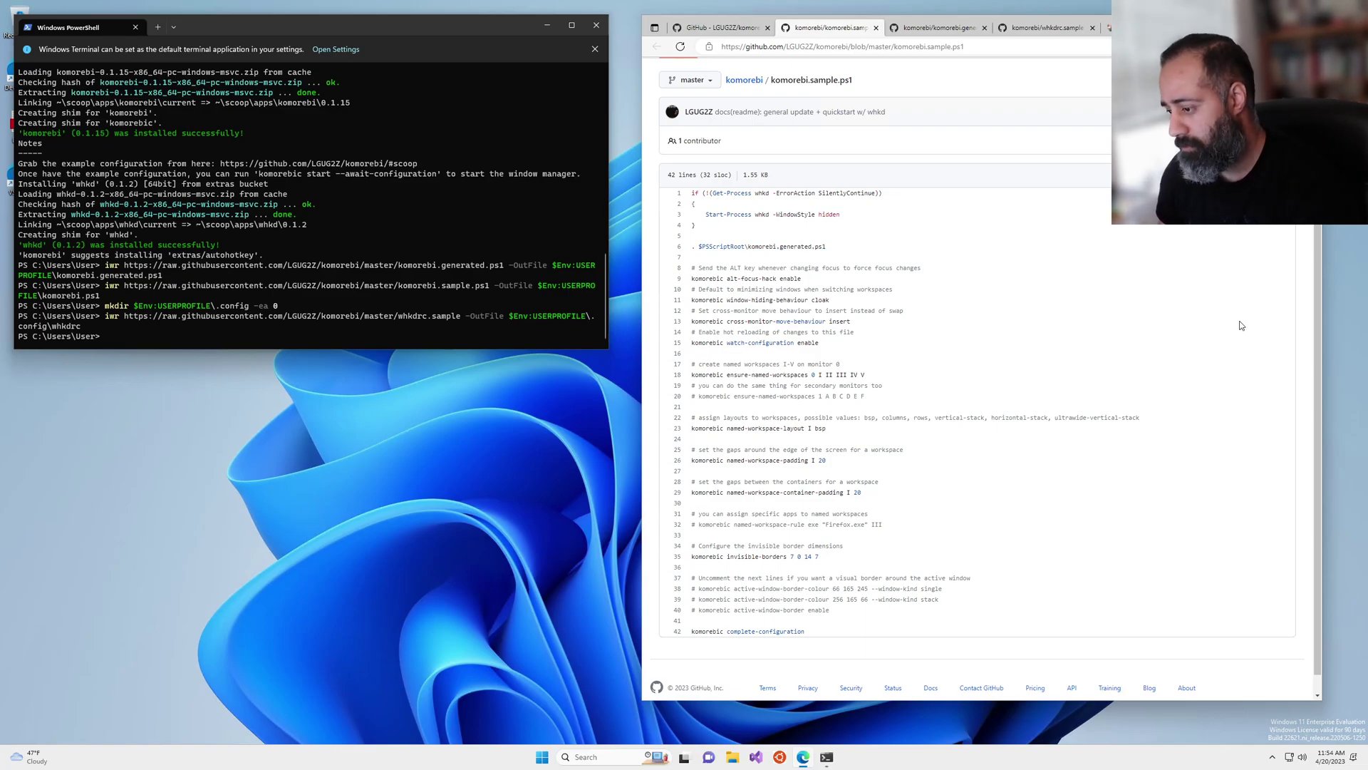
pyautogui.scroll(-1, 902, 526)
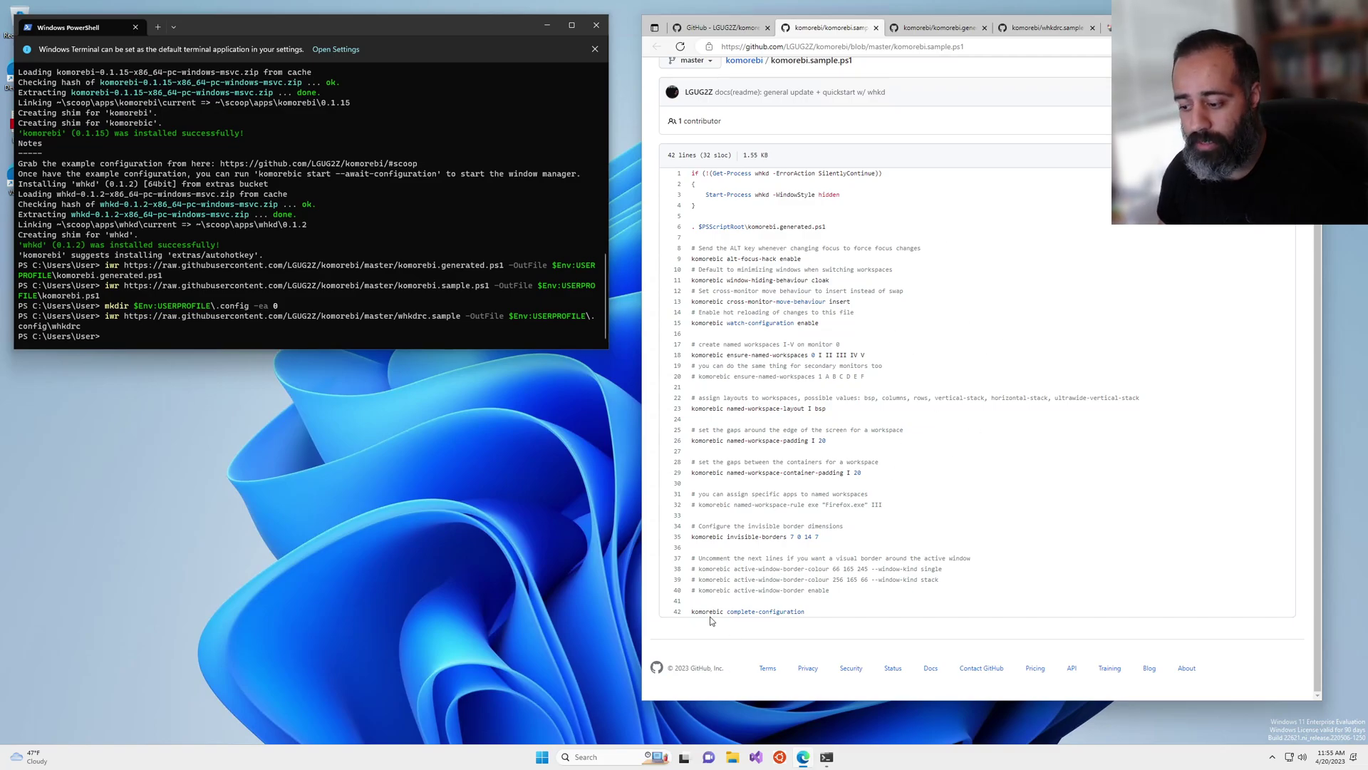
pyautogui.moveTo(691, 613); pyautogui.dragTo(805, 613)
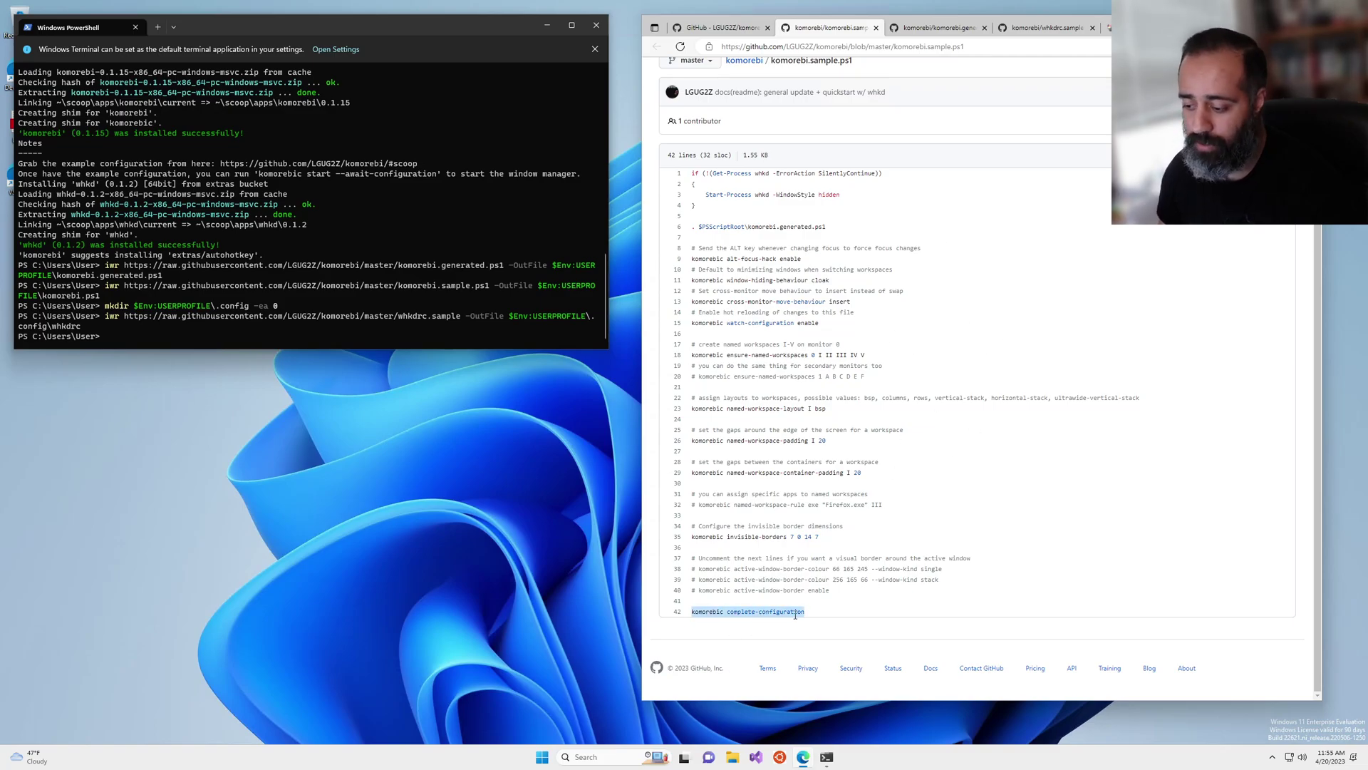
pyautogui.click(874, 618)
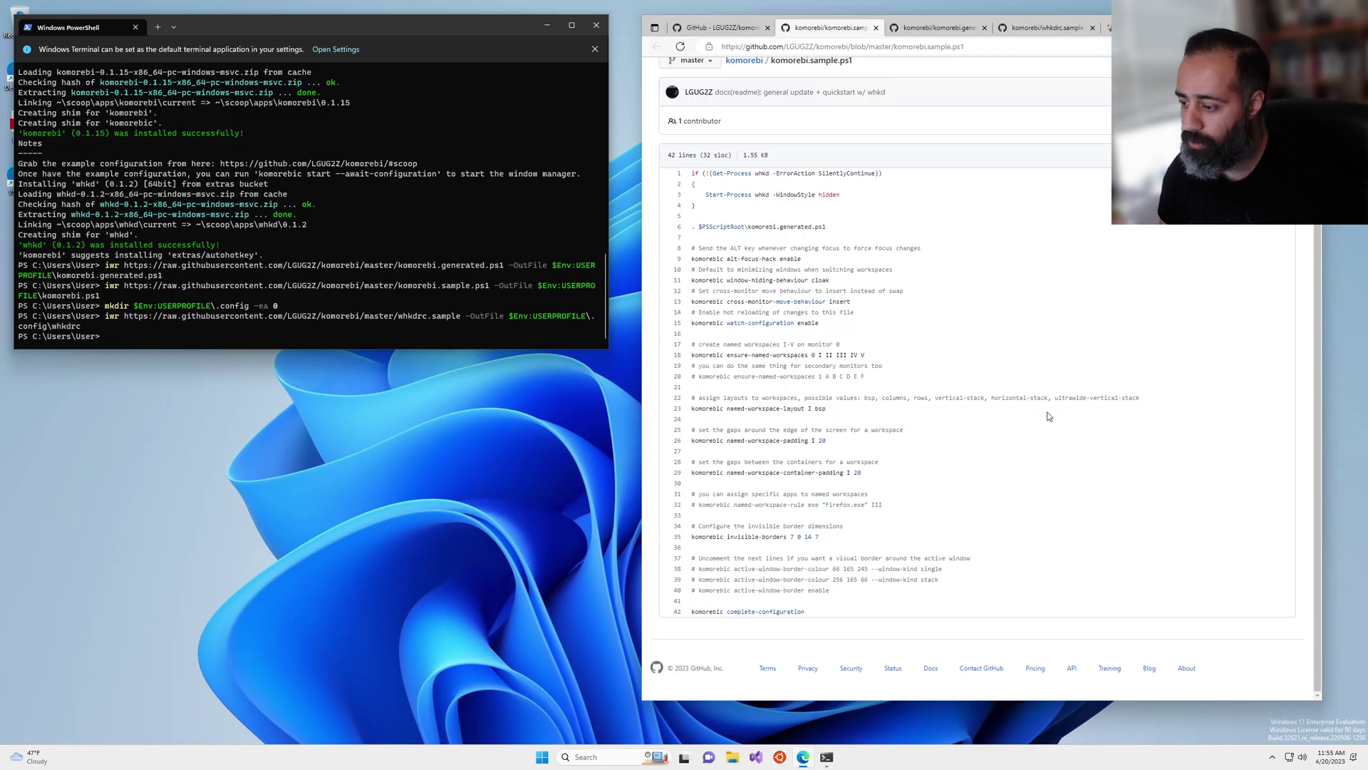
pyautogui.click(952, 33)
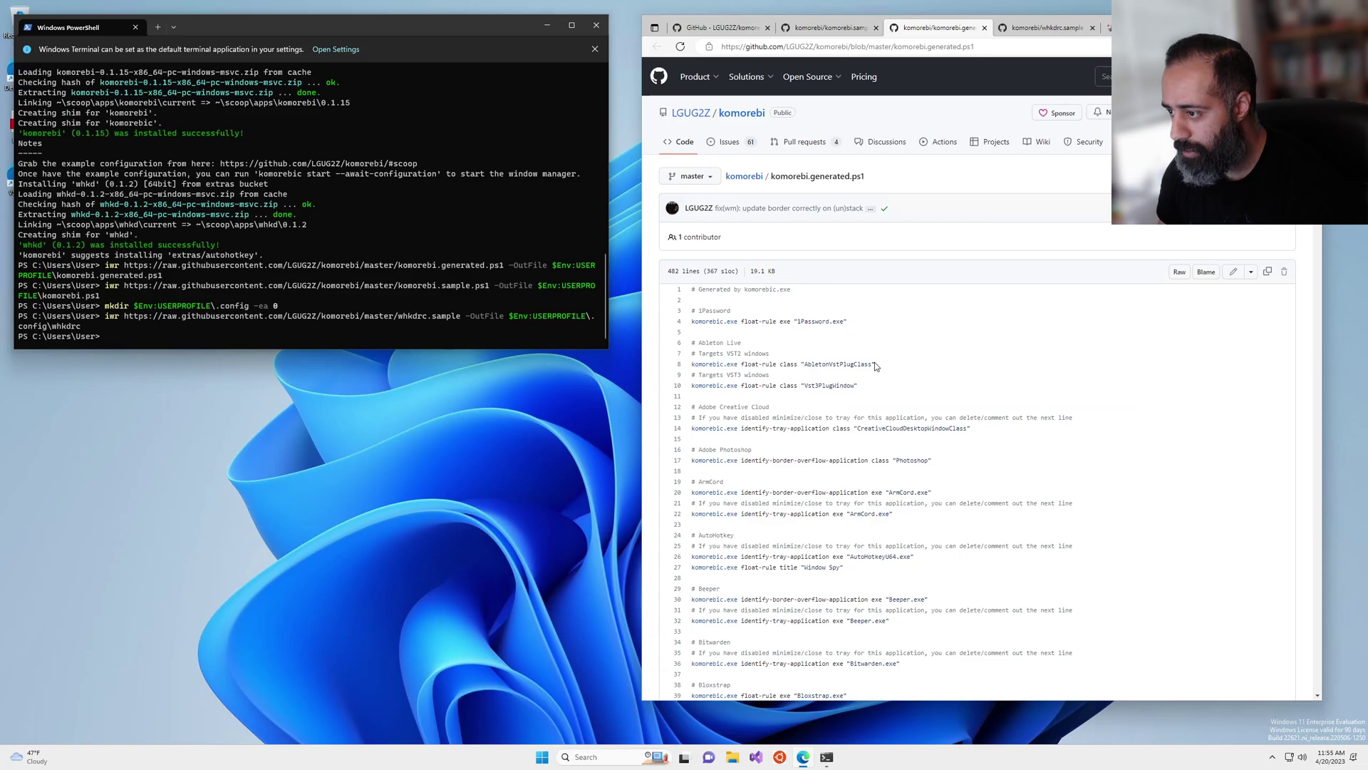
pyautogui.scroll(-7, 934, 619)
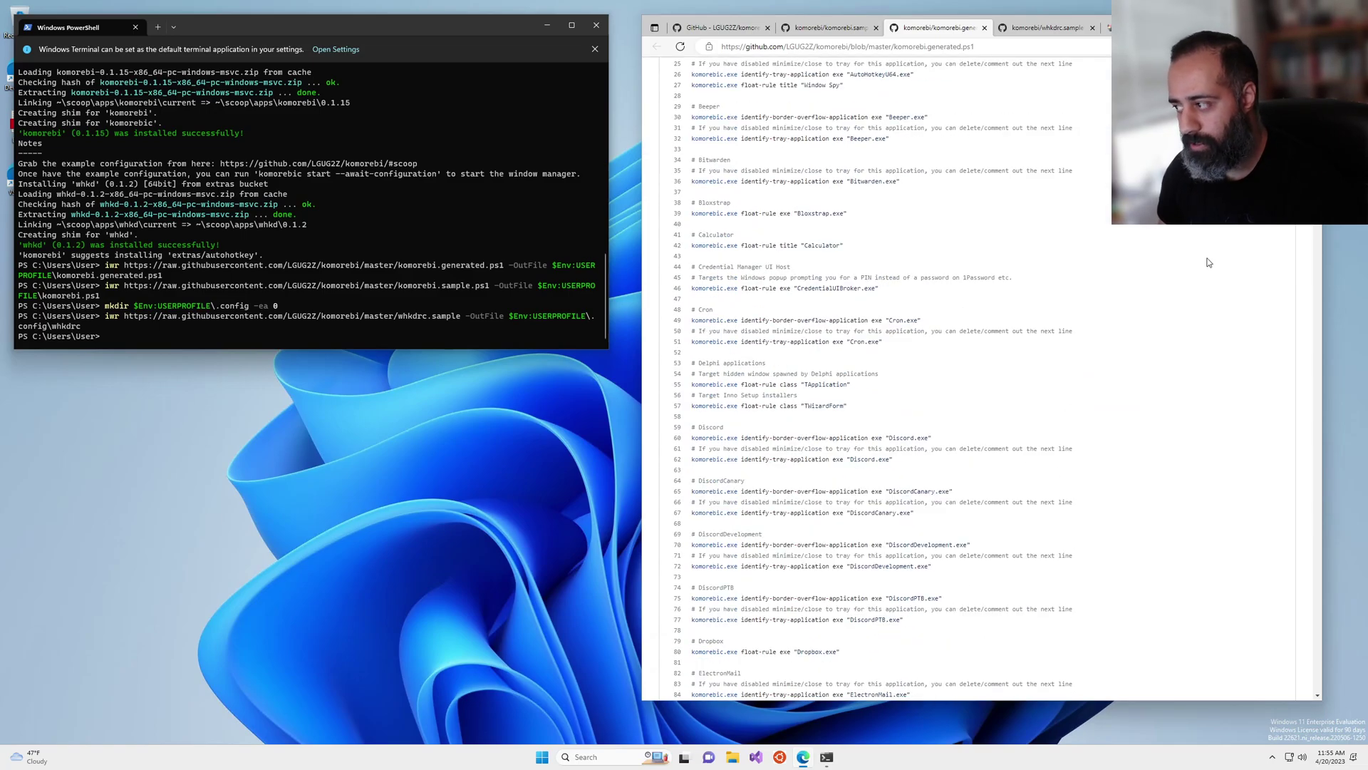
pyautogui.moveTo(1317, 128); pyautogui.dragTo(1347, 623)
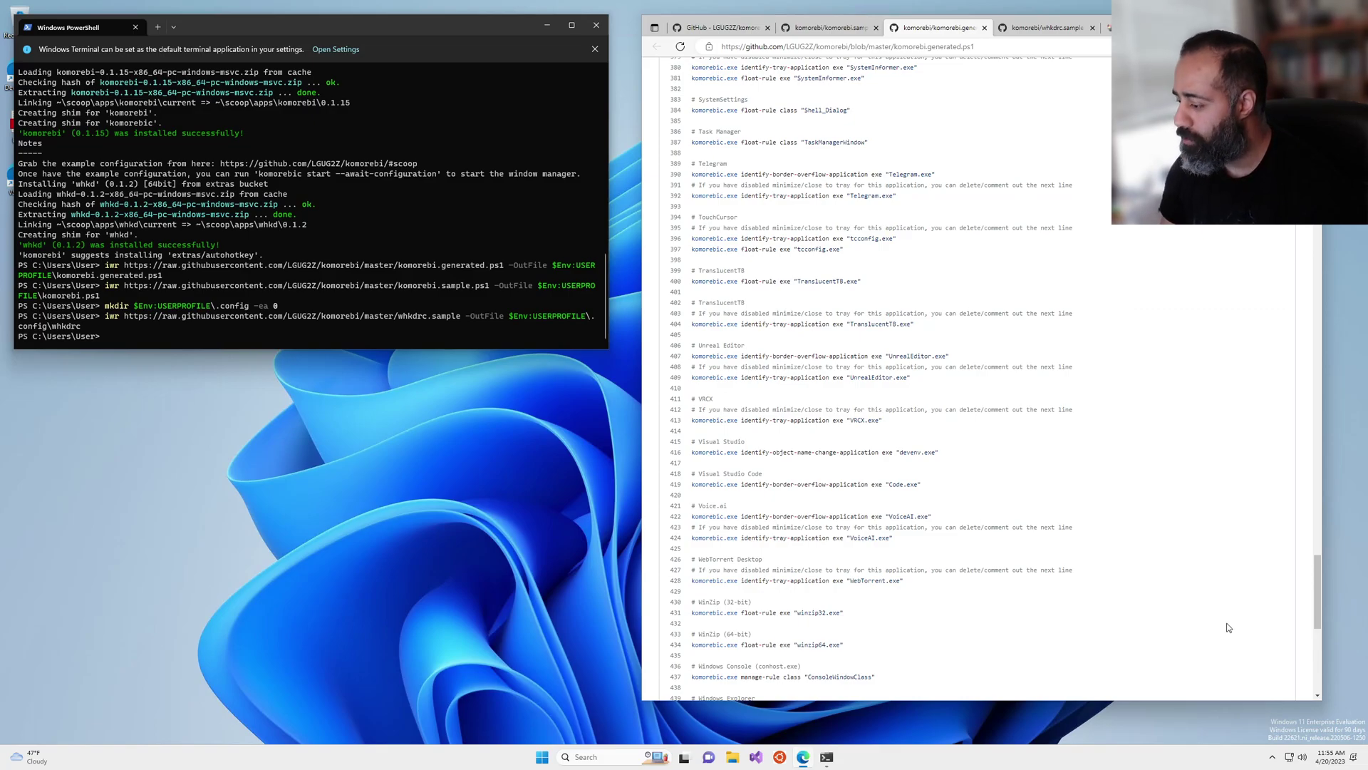
pyautogui.moveTo(1317, 603); pyautogui.dragTo(1326, 107)
# Open the author's profile, the application-specific-configuration repo and its NZXT CAM commit.
pyautogui.middleClick(672, 208)
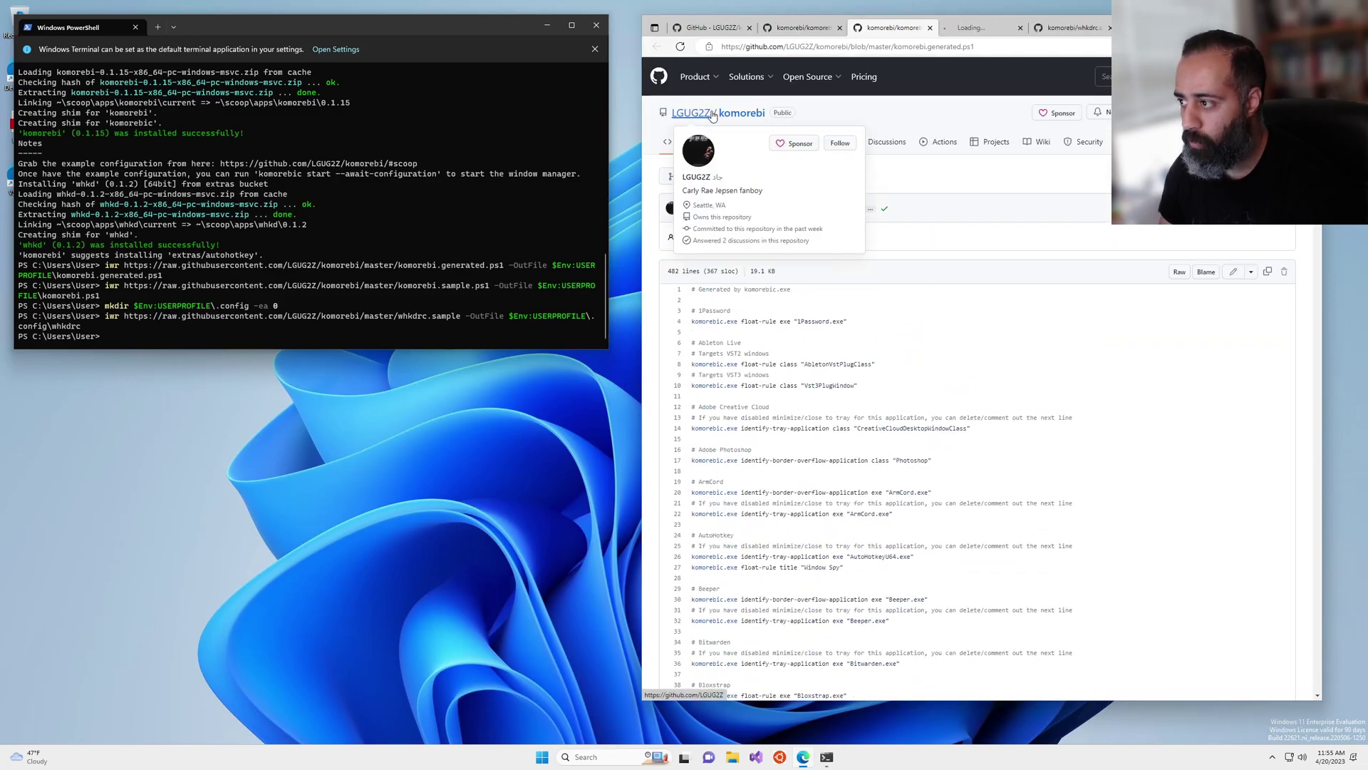
pyautogui.click(987, 27)
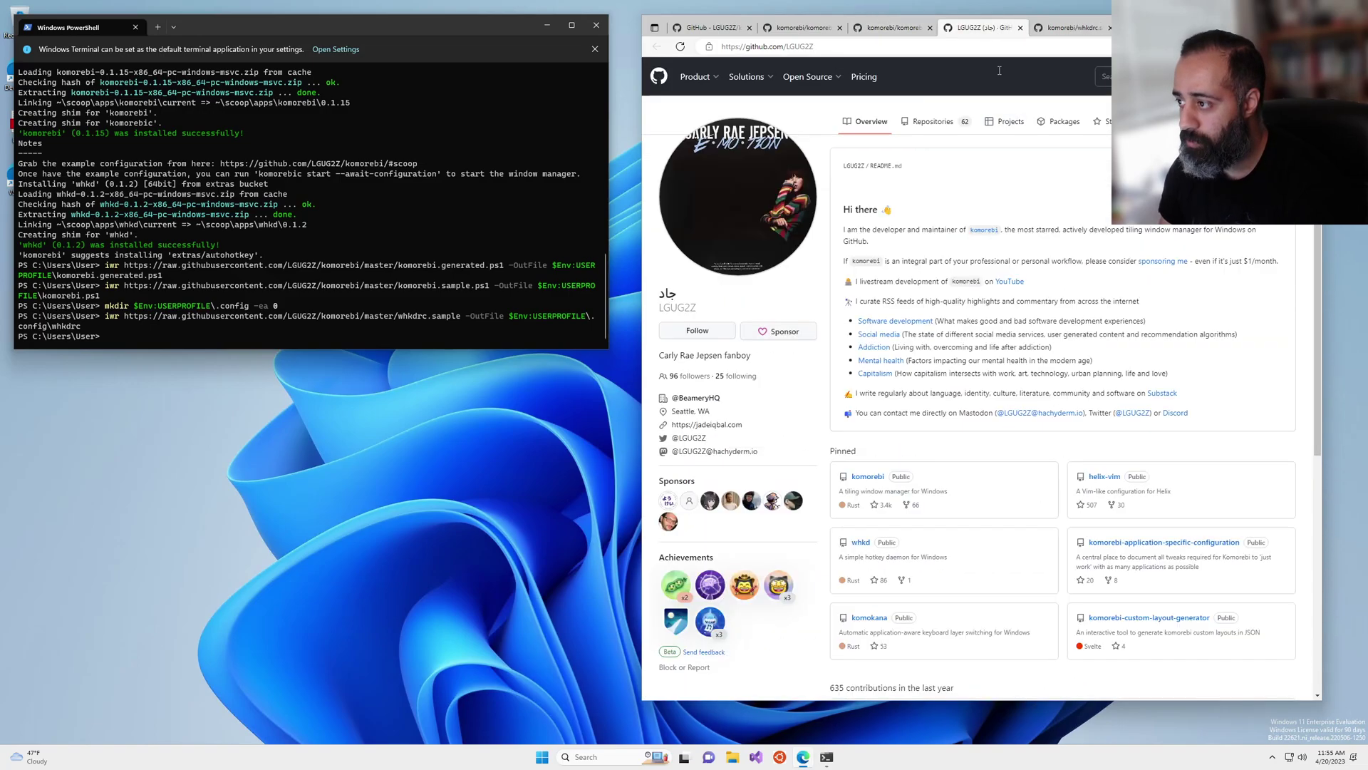
pyautogui.middleClick(1162, 550)
pyautogui.click(1012, 28)
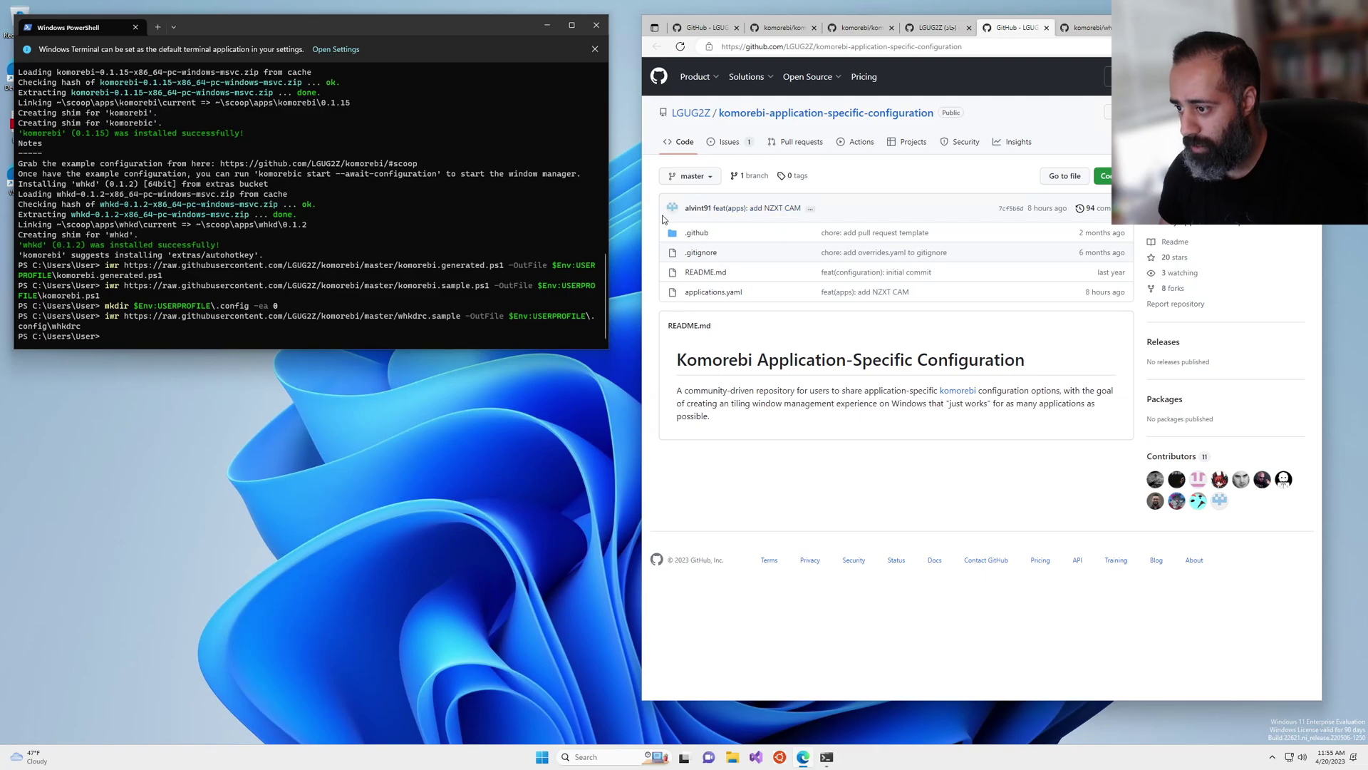
pyautogui.click(775, 213)
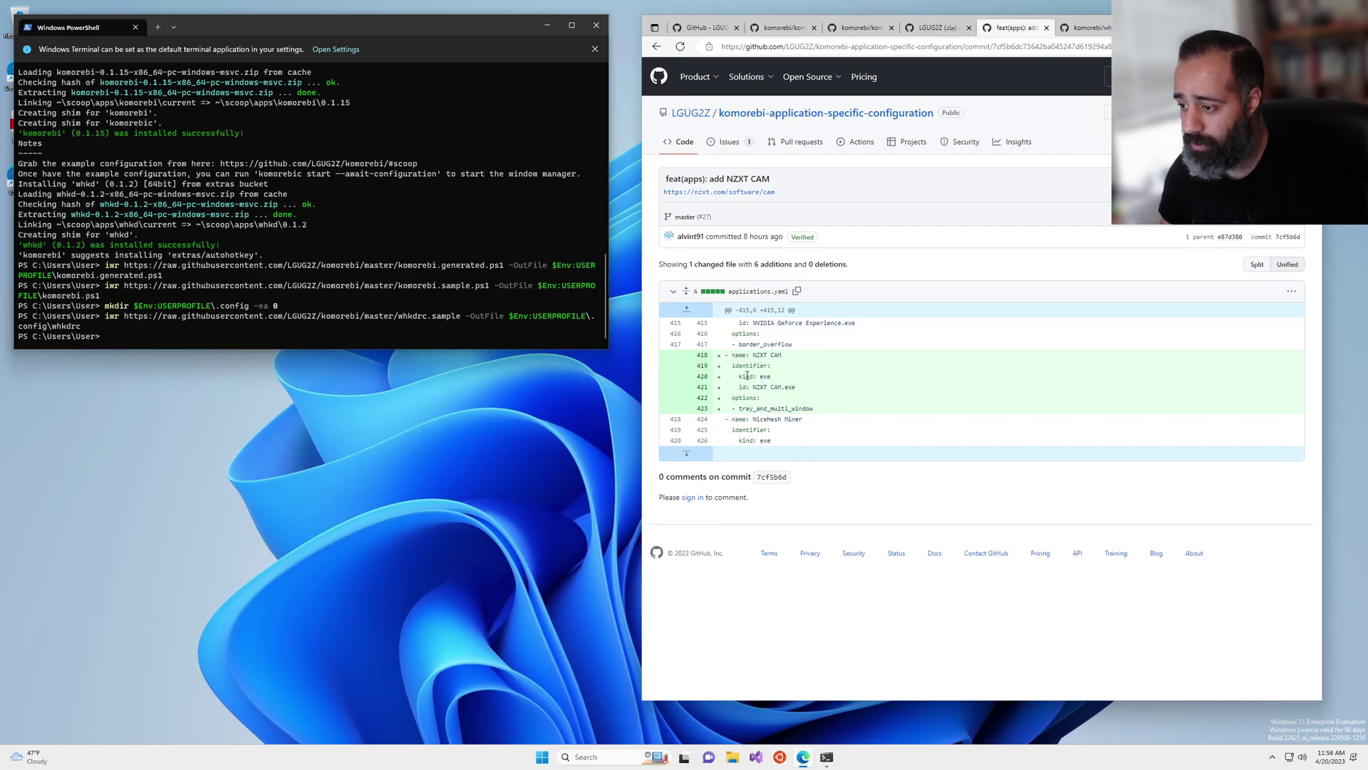
pyautogui.click(930, 30)
pyautogui.click(866, 27)
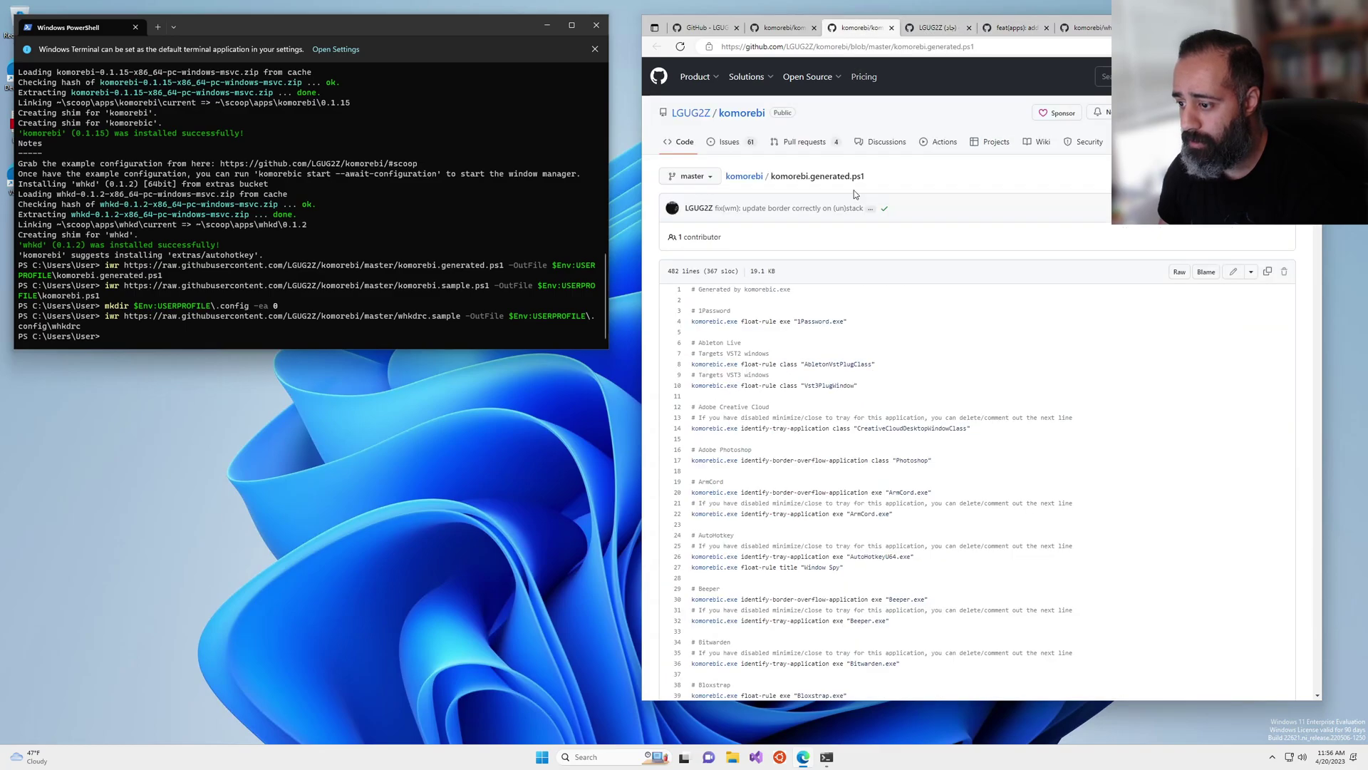
pyautogui.scroll(-8, 867, 373)
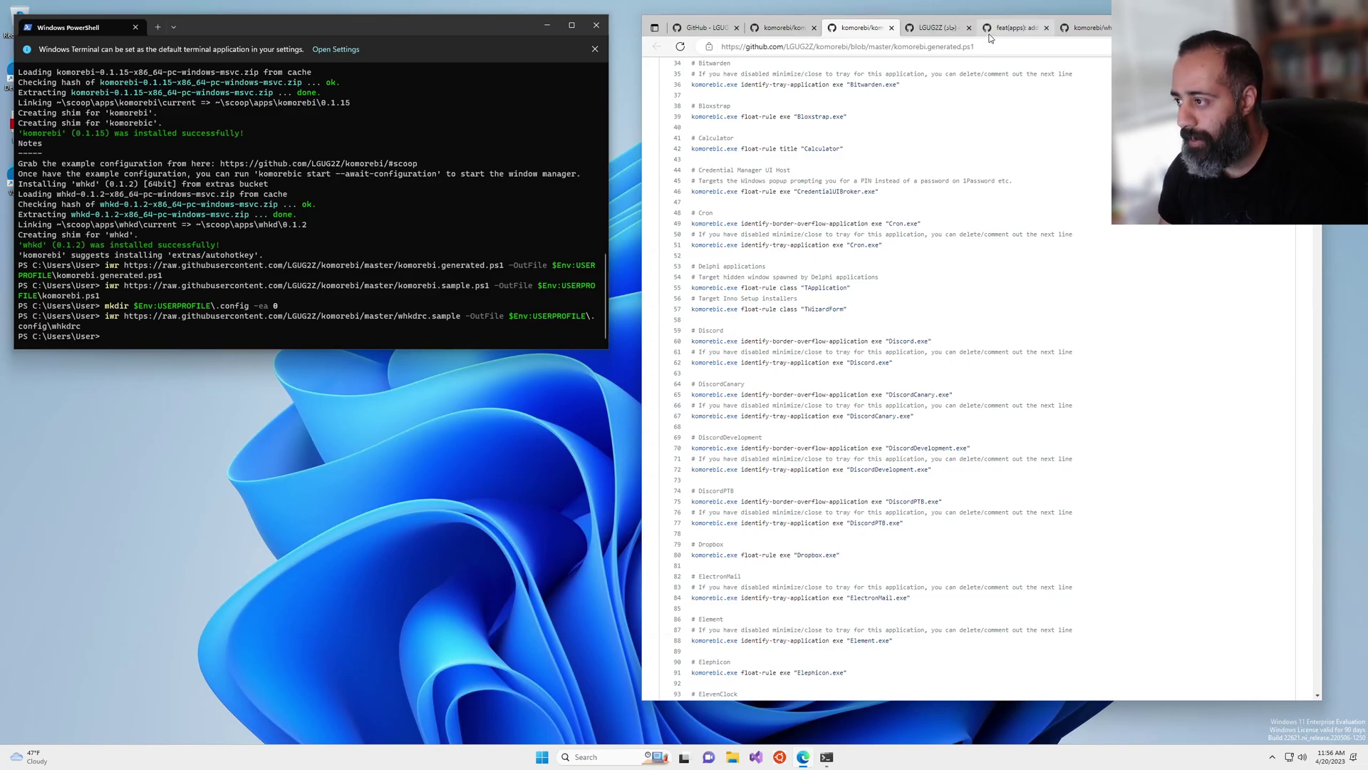
# Review the alt-based focus and move keybindings on lines 14–21 of whkdrc.sample.
pyautogui.click(1020, 35)
pyautogui.click(1089, 30)
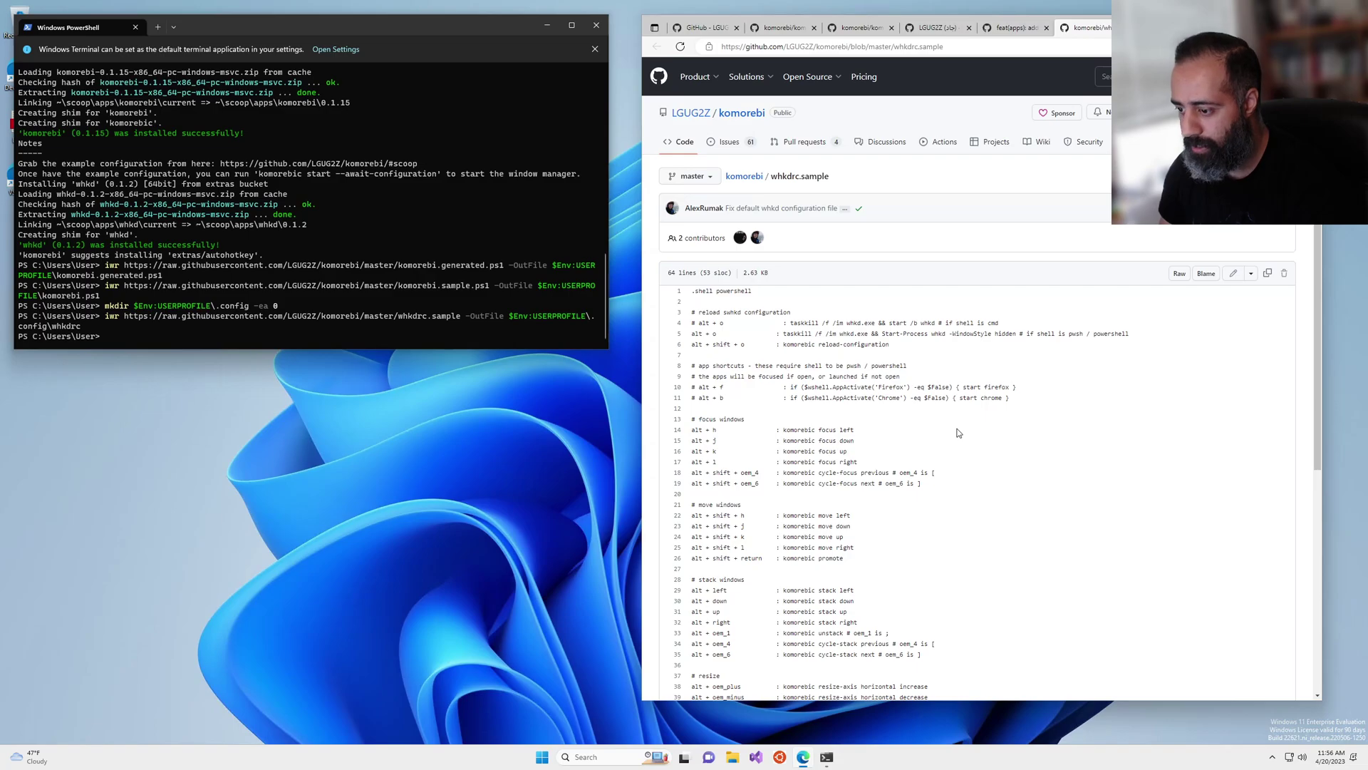
pyautogui.scroll(-3, 963, 438)
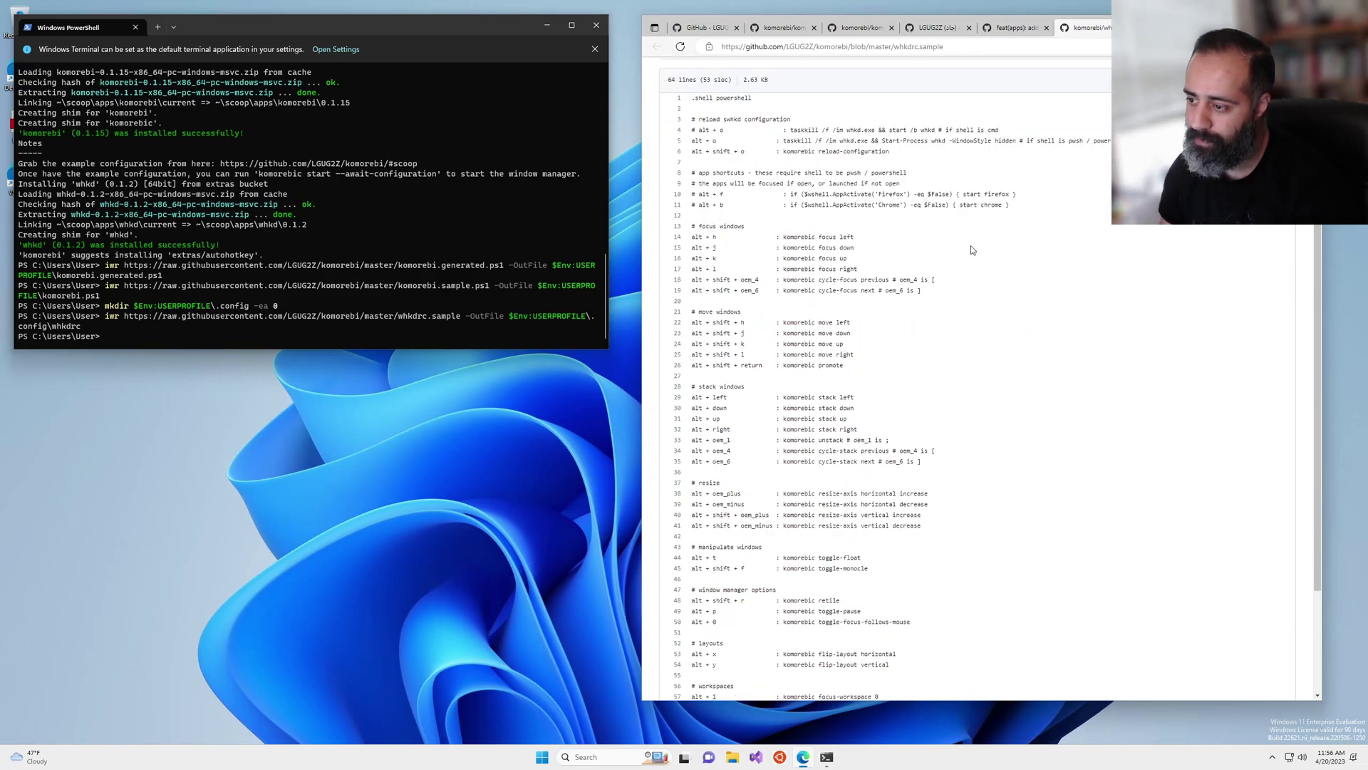
pyautogui.scroll(3, 955, 325)
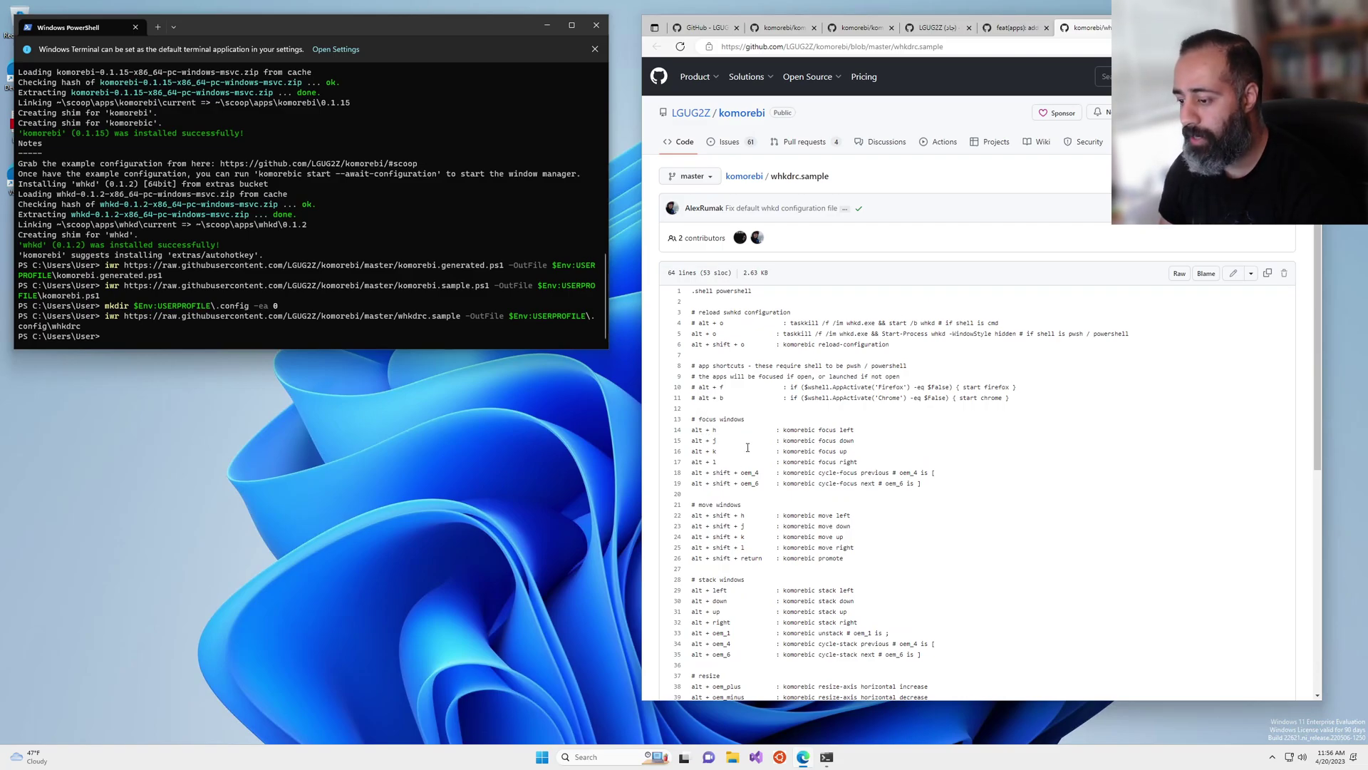
pyautogui.scroll(-2, 1024, 507)
pyautogui.scroll(-2, 1025, 507)
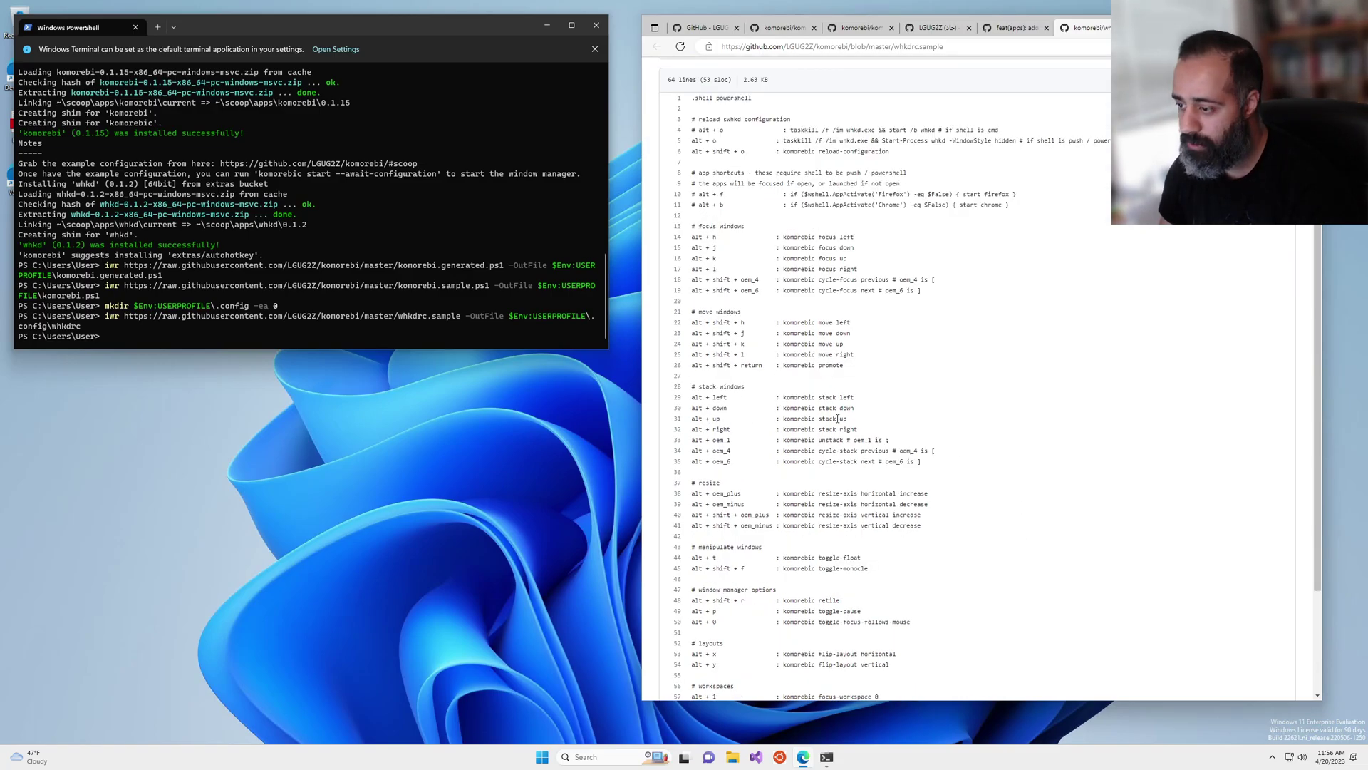
pyautogui.doubleClick(697, 239)
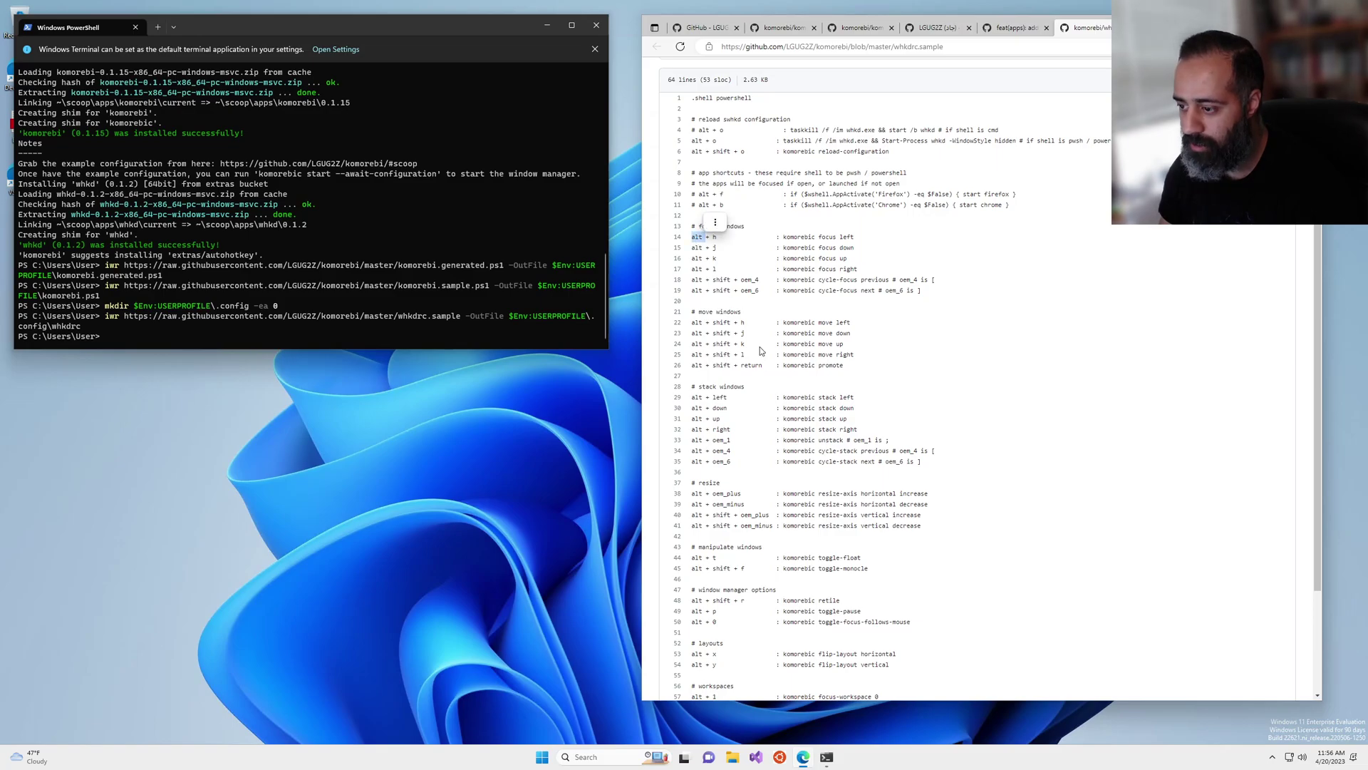
pyautogui.scroll(-2, 952, 437)
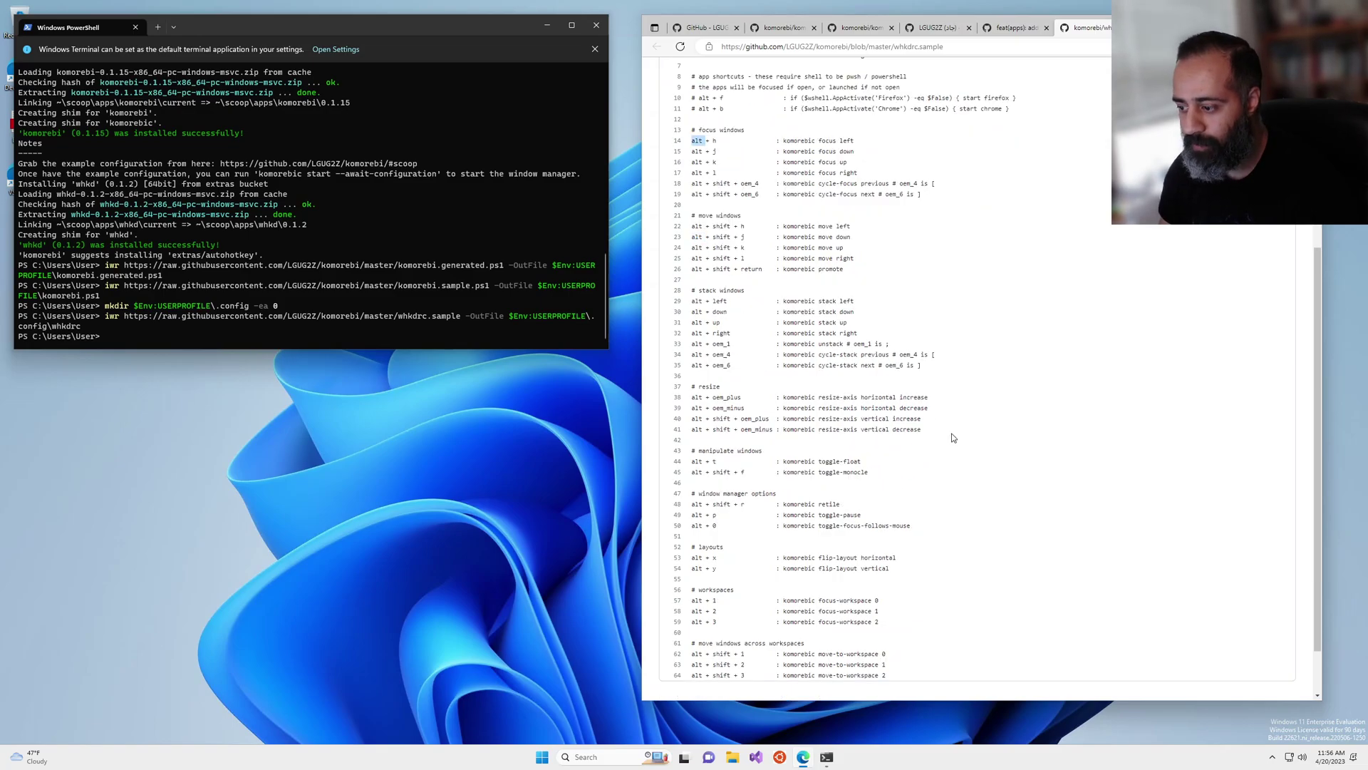
pyautogui.scroll(-5, 1060, 437)
pyautogui.scroll(10, 1061, 443)
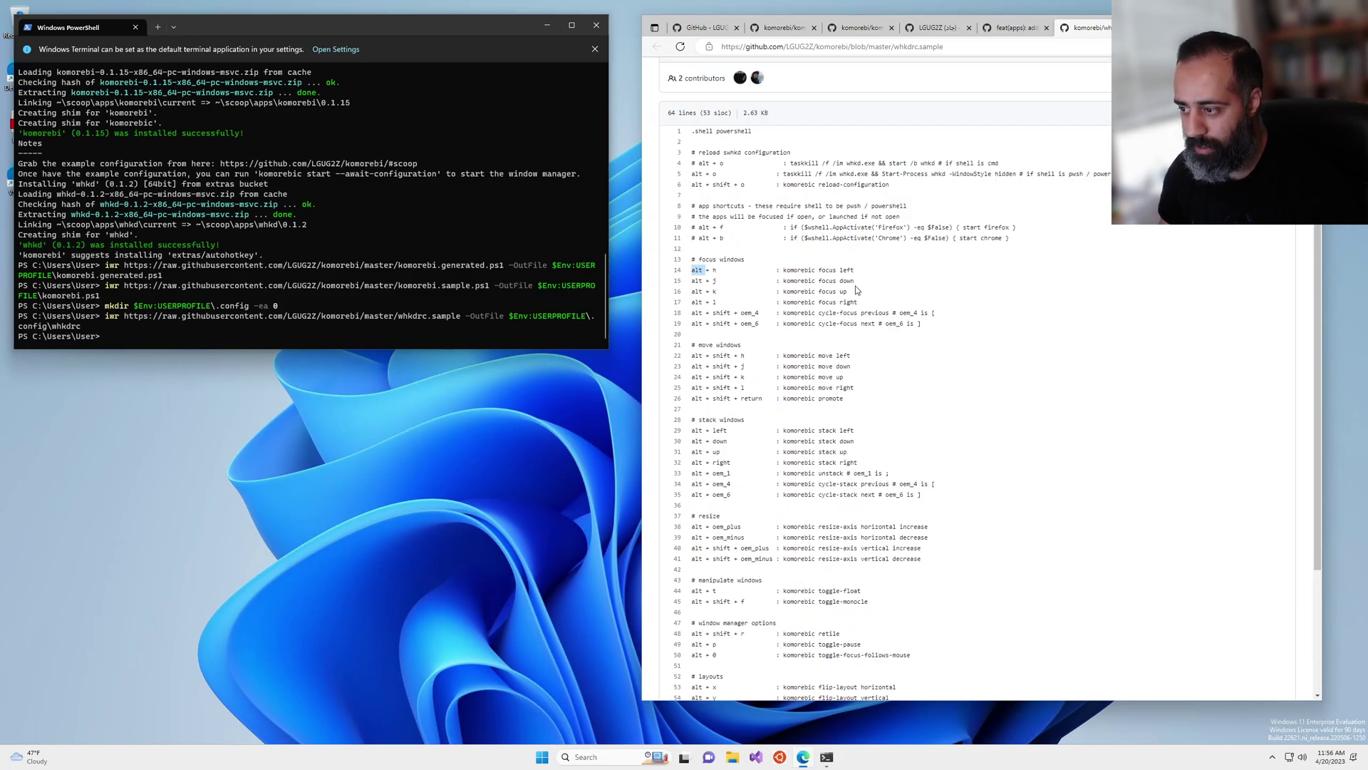
pyautogui.moveTo(872, 265); pyautogui.dragTo(880, 392)
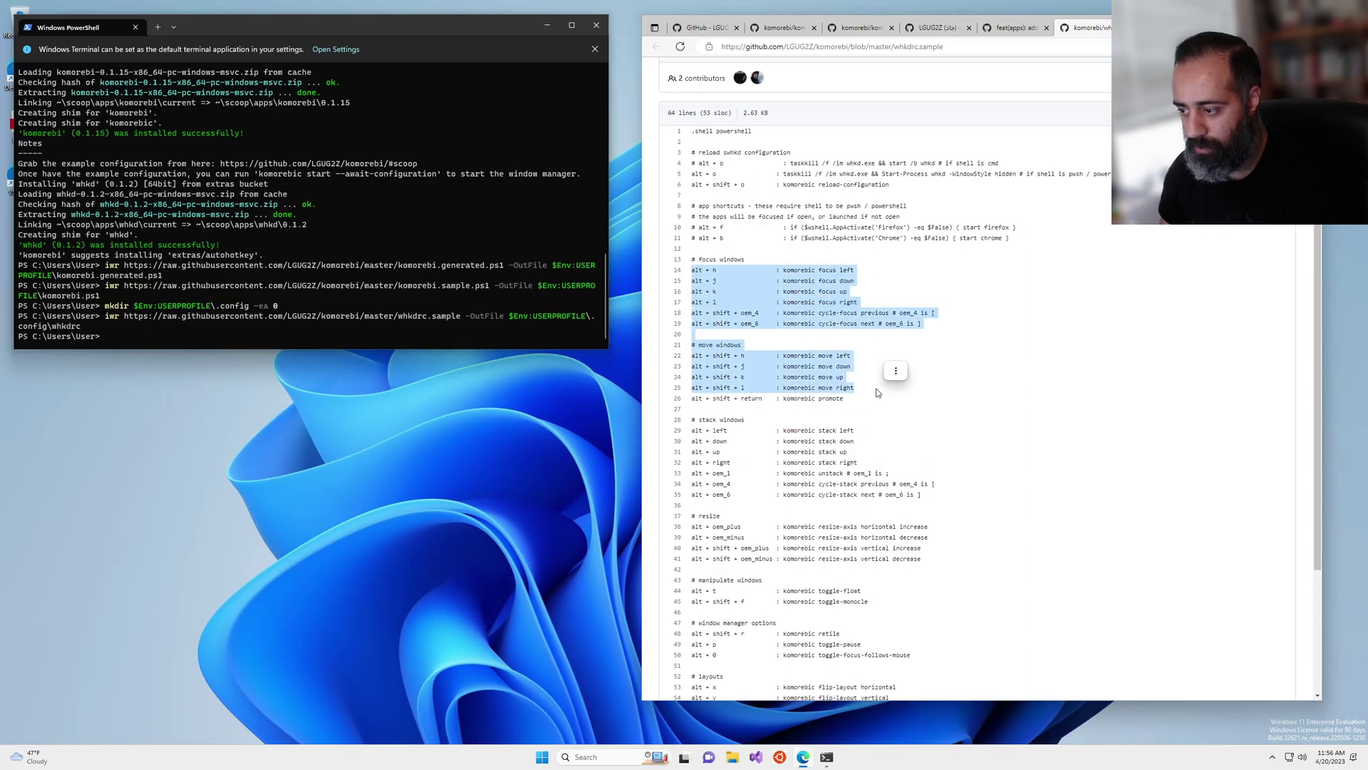
pyautogui.click(951, 403)
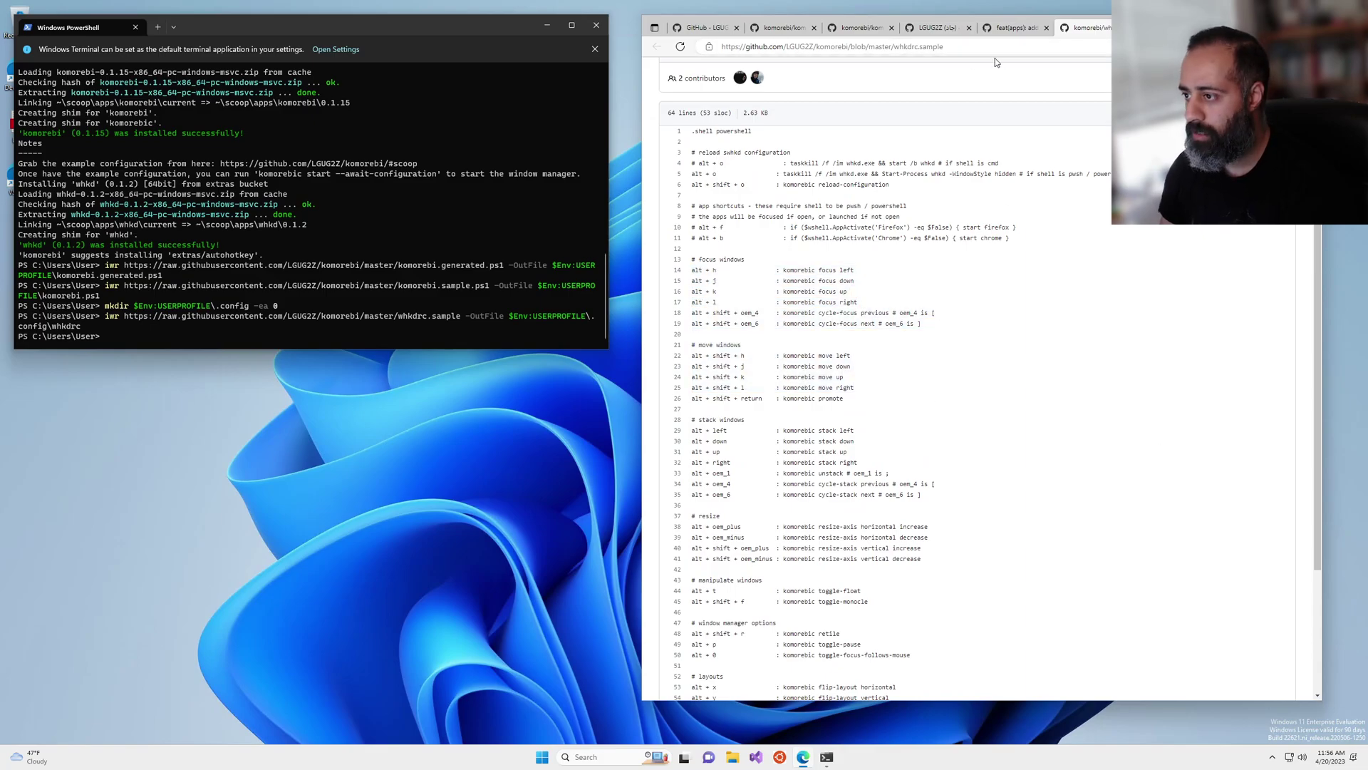
# Run komorebic start -a, so komorebi reports Started! and tiles the terminal and browser.
pyautogui.click(701, 30)
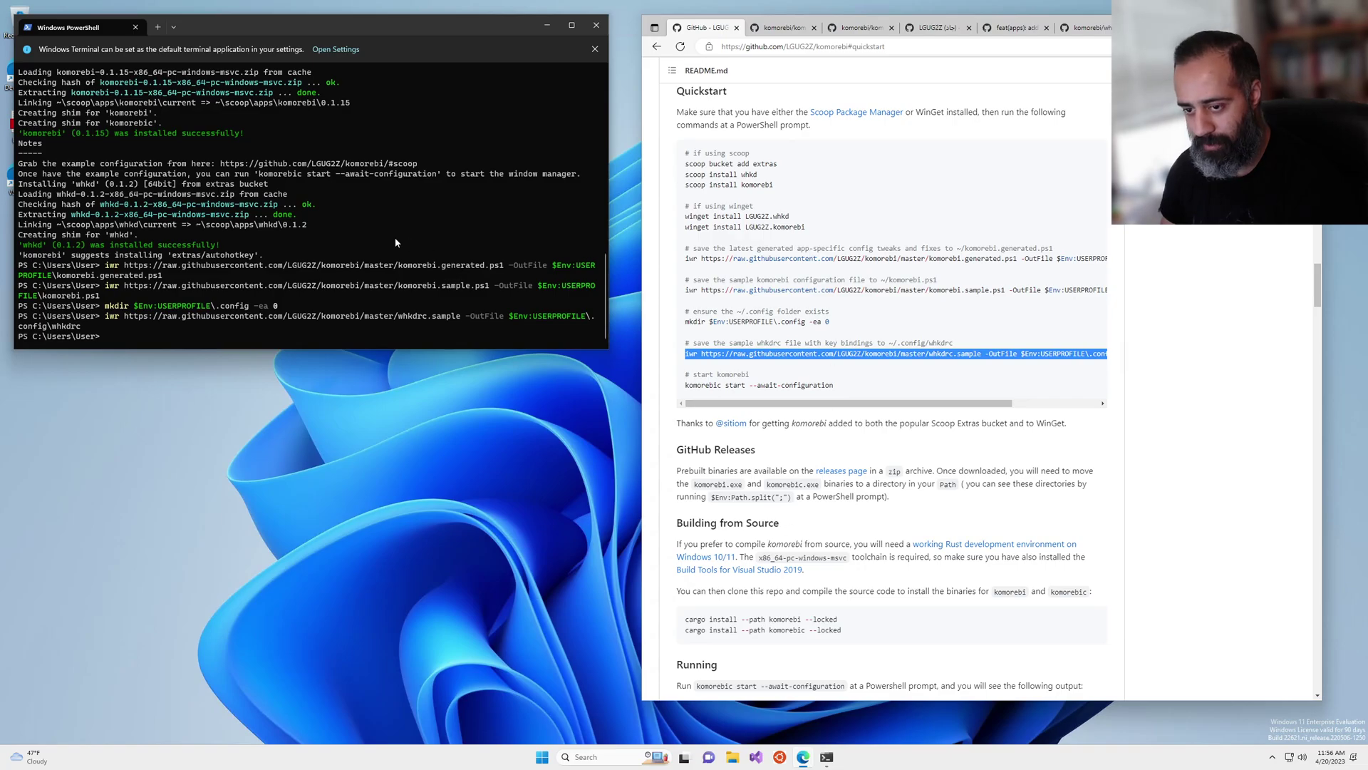
pyautogui.click(507, 235)
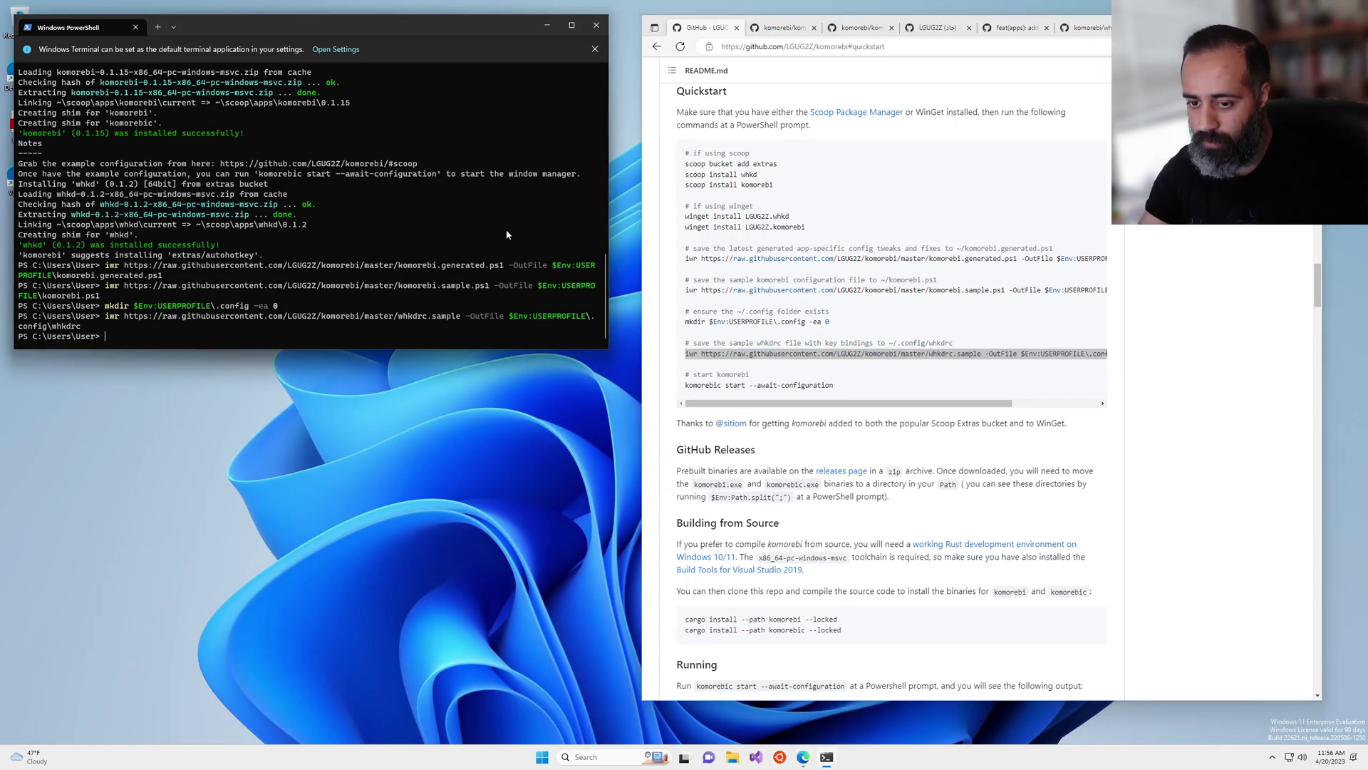
pyautogui.write('komorebic start')
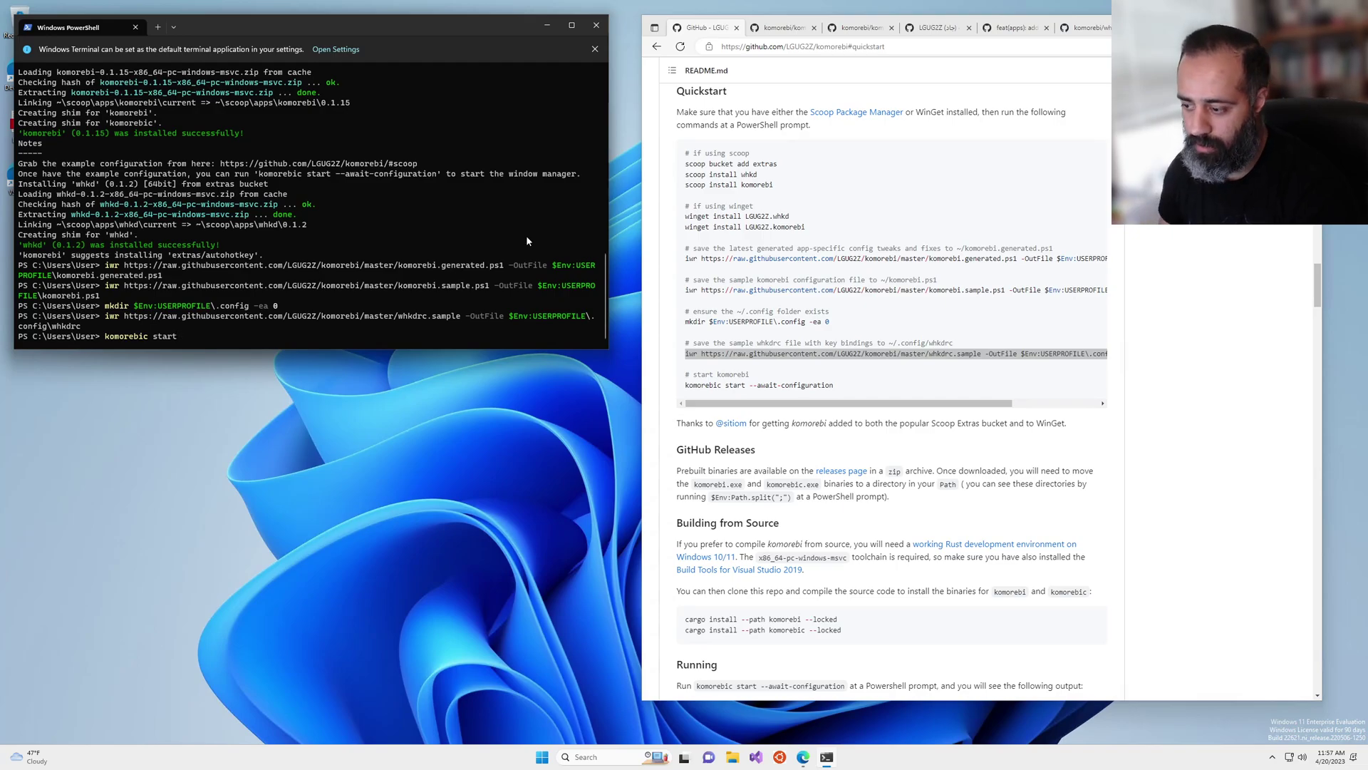
pyautogui.tripleClick(825, 386)
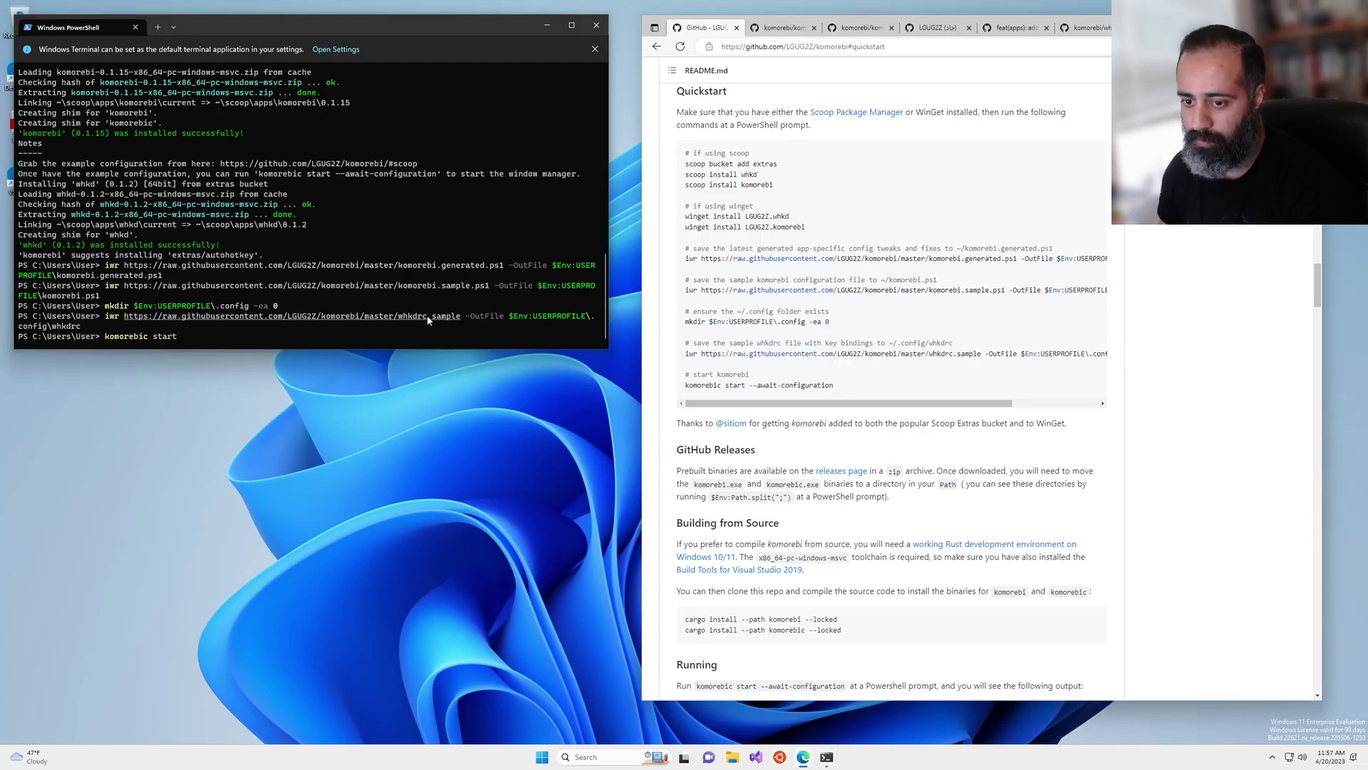
pyautogui.click(449, 315)
pyautogui.write('-')
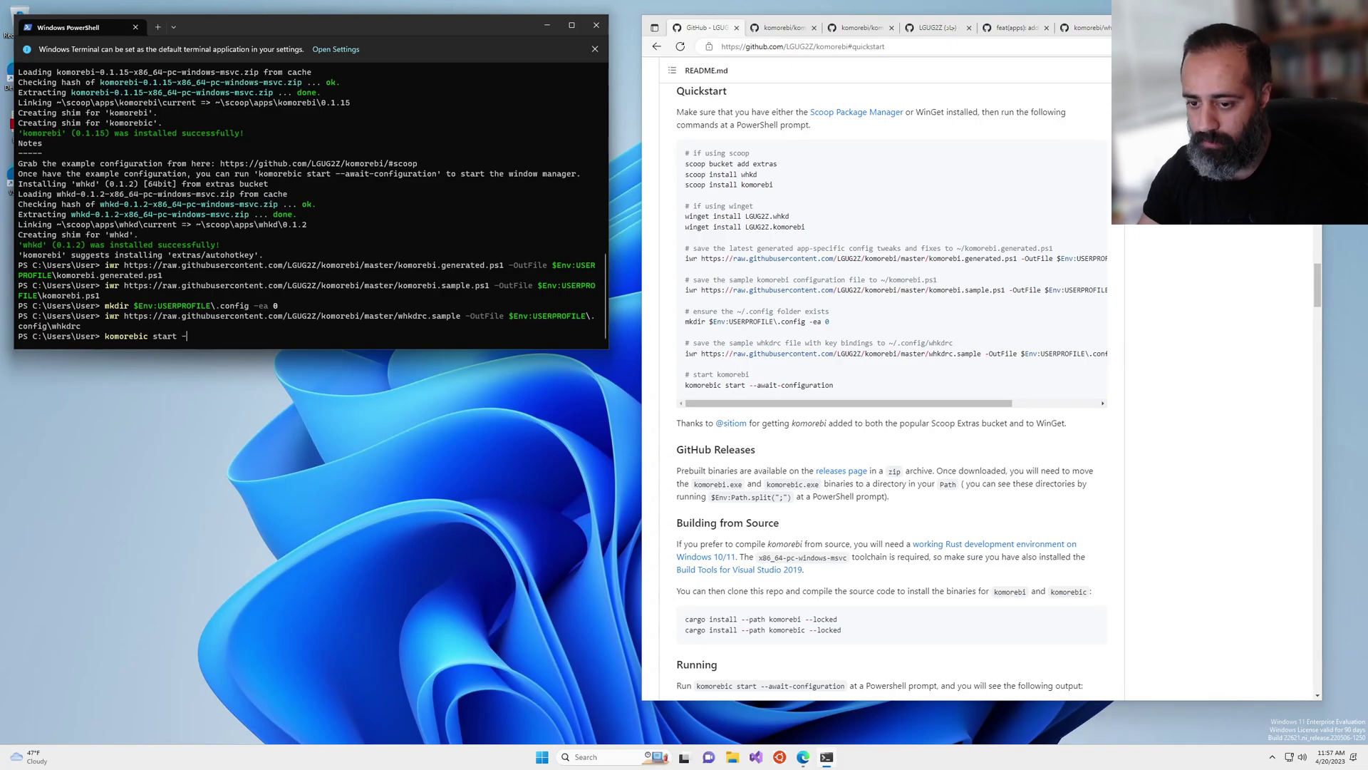
pyautogui.write('--await-configuration')
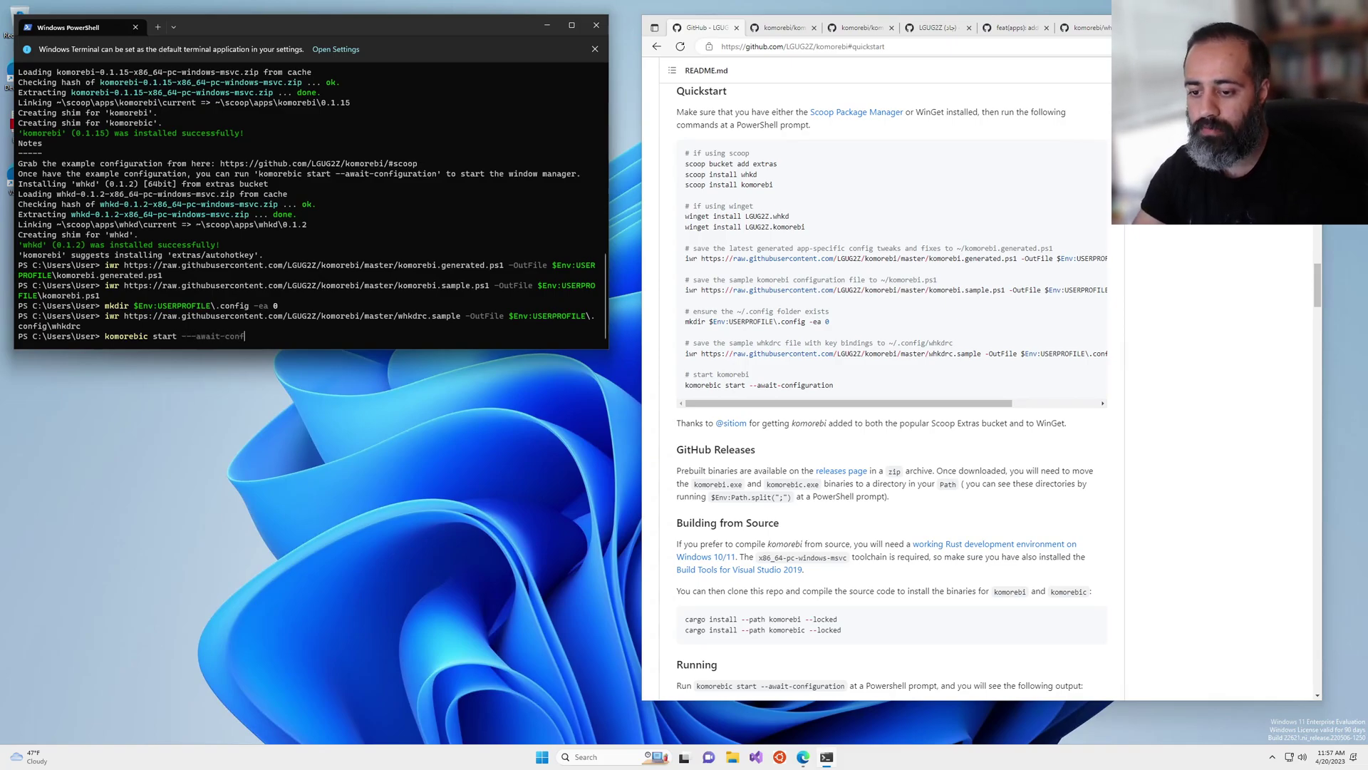
pyautogui.press('BackSpace')
pyautogui.press('BackSpace')
pyautogui.press('BackSpace')
pyautogui.press('BackSpace')
pyautogui.press('BackSpace')
pyautogui.press('BackSpace')
pyautogui.press('BackSpace')
pyautogui.press('BackSpace')
pyautogui.press('BackSpace')
pyautogui.press('BackSpace')
pyautogui.press('BackSpace')
pyautogui.press('BackSpace')
pyautogui.press('BackSpace')
pyautogui.press('BackSpace')
pyautogui.press('BackSpace')
pyautogui.press('BackSpace')
pyautogui.press('BackSpace')
pyautogui.press('BackSpace')
pyautogui.press('BackSpace')
pyautogui.press('BackSpace')
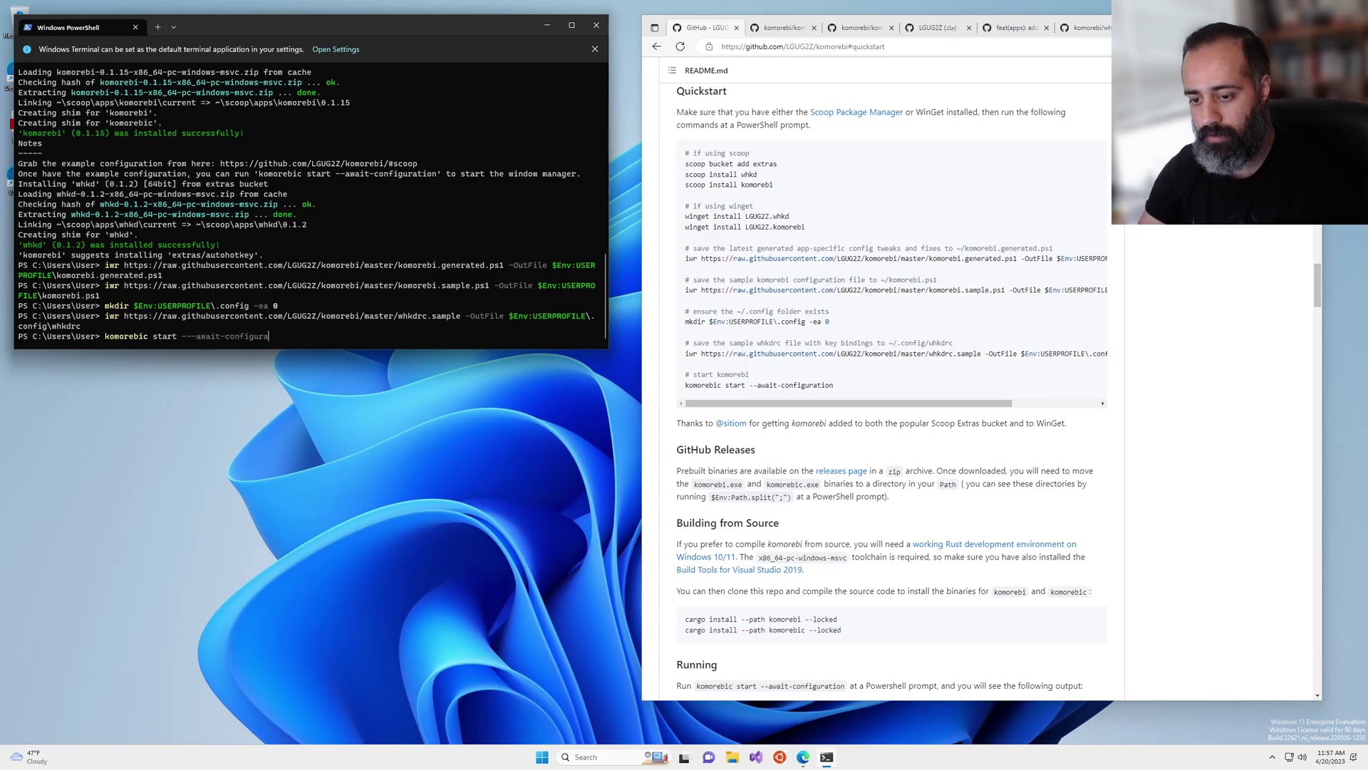
pyautogui.write('-a')
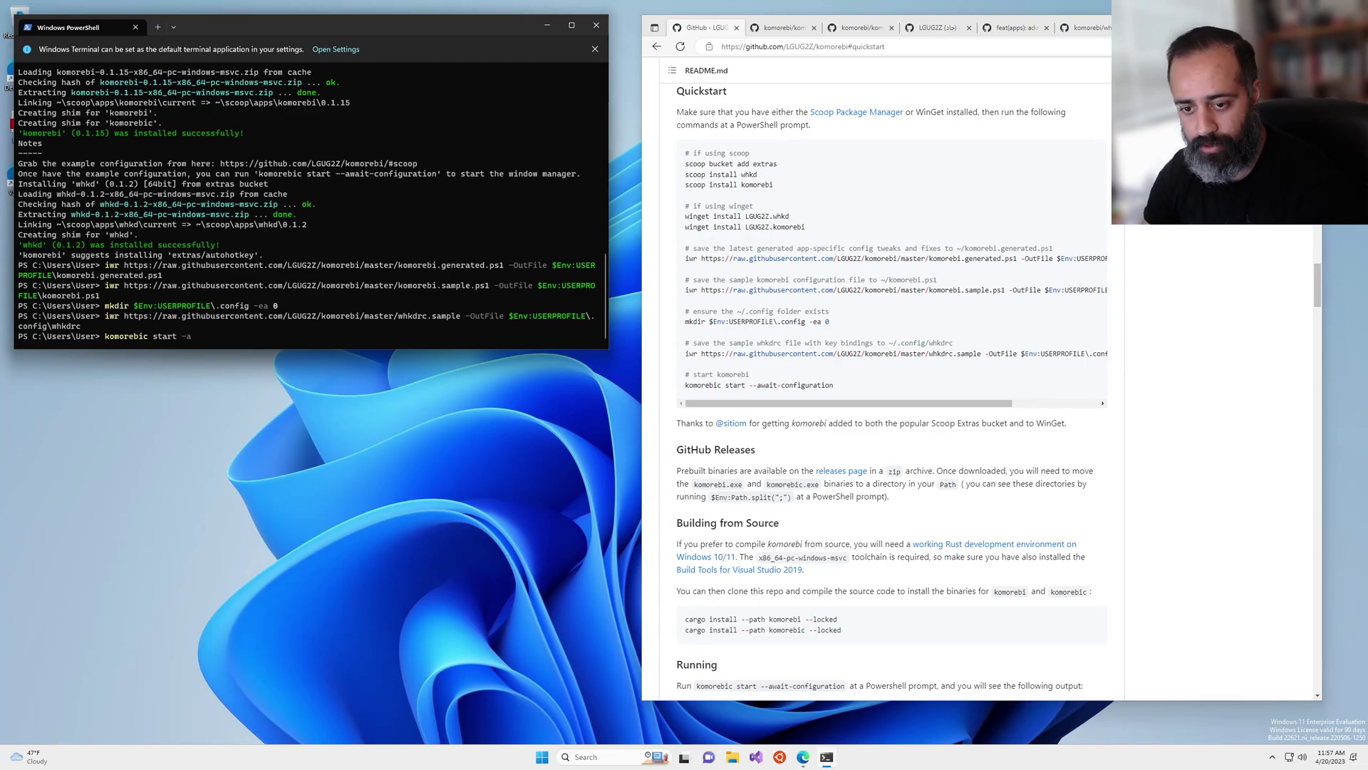
pyautogui.press('Return')
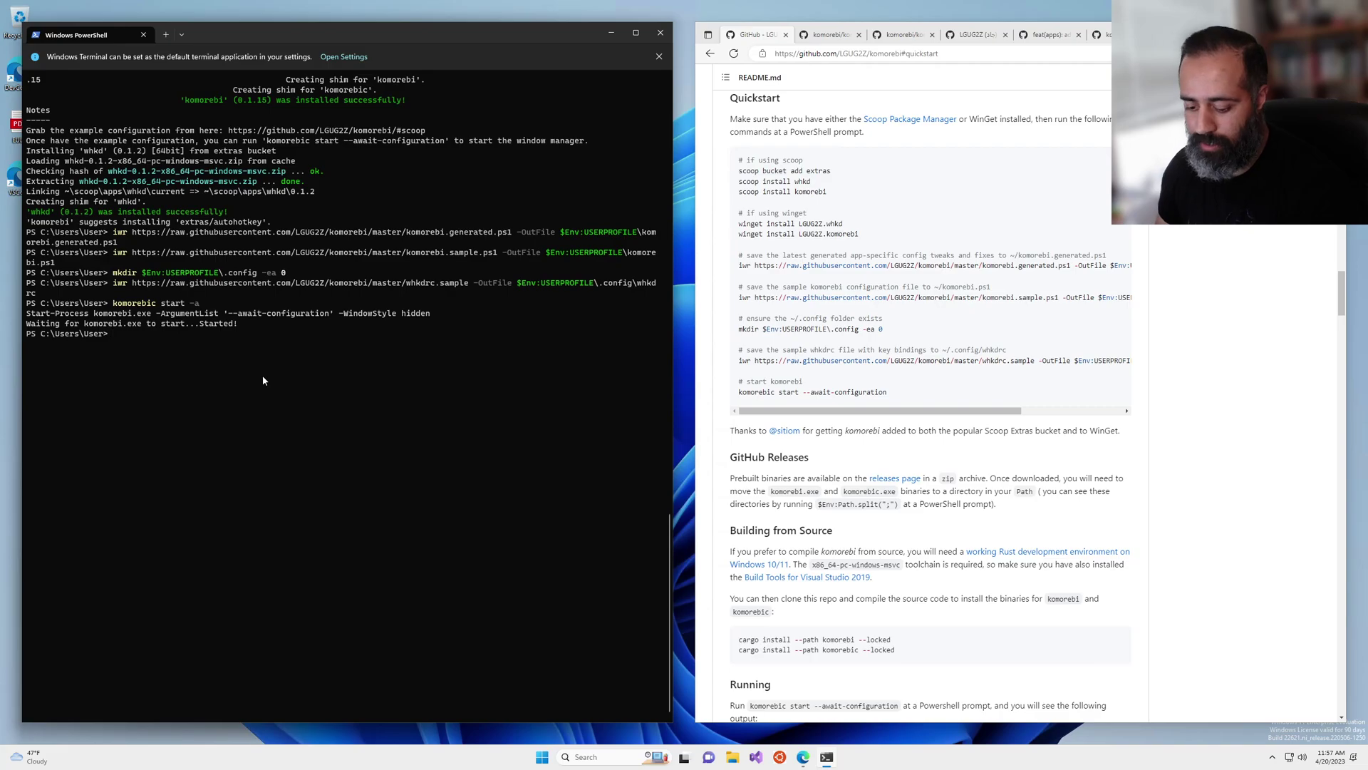
# Restart whkd in a new PowerShell tab with Stop-Process -name whkd, then whkd.
pyautogui.hotkey('alt', 'shift', 'l')
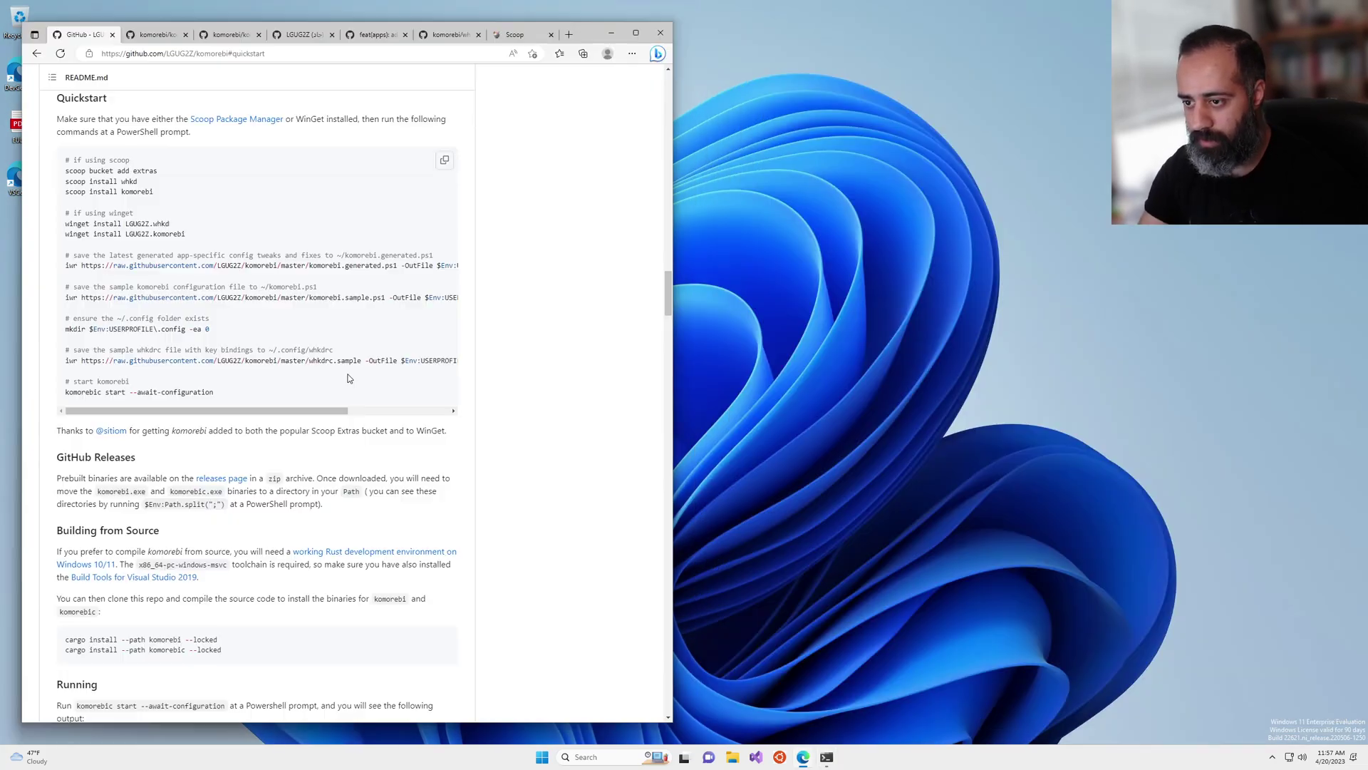
pyautogui.hotkey('alt', 'shift', 'l')
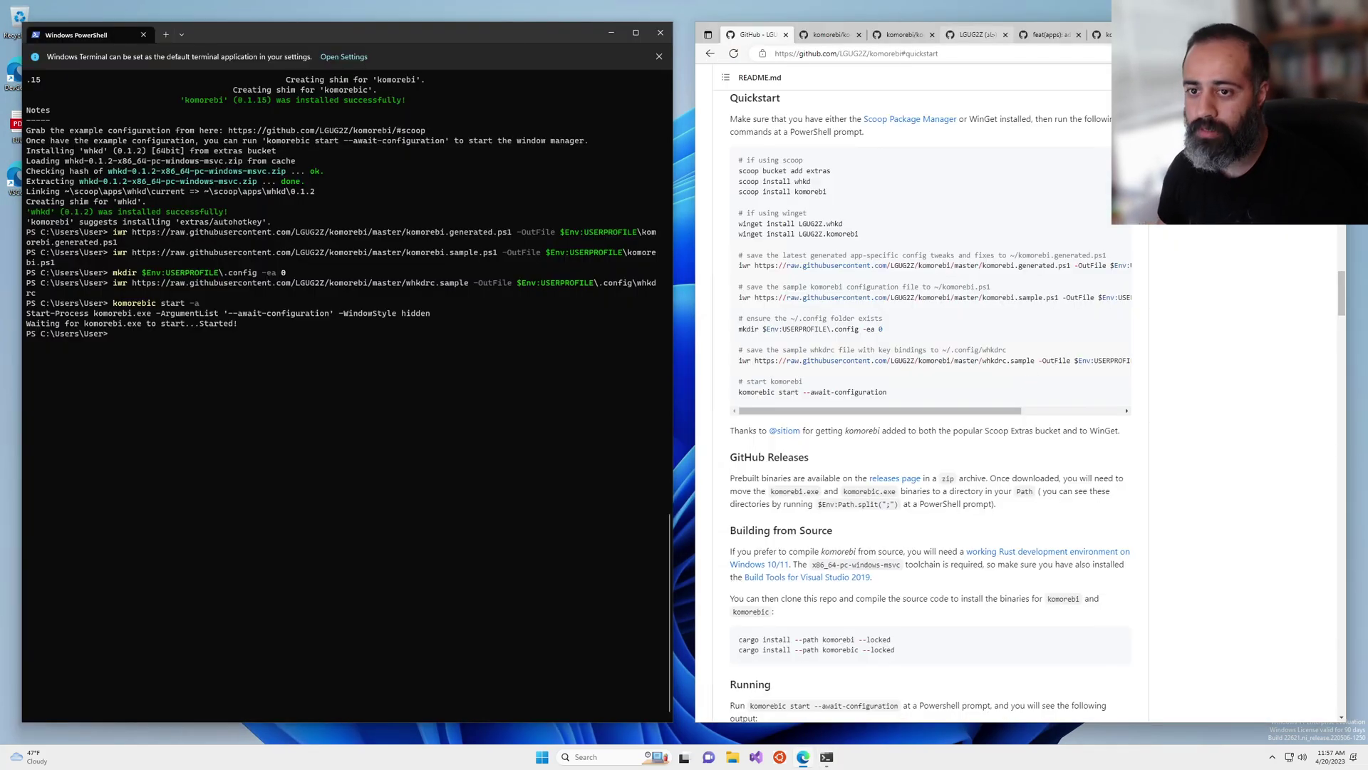
pyautogui.click(165, 35)
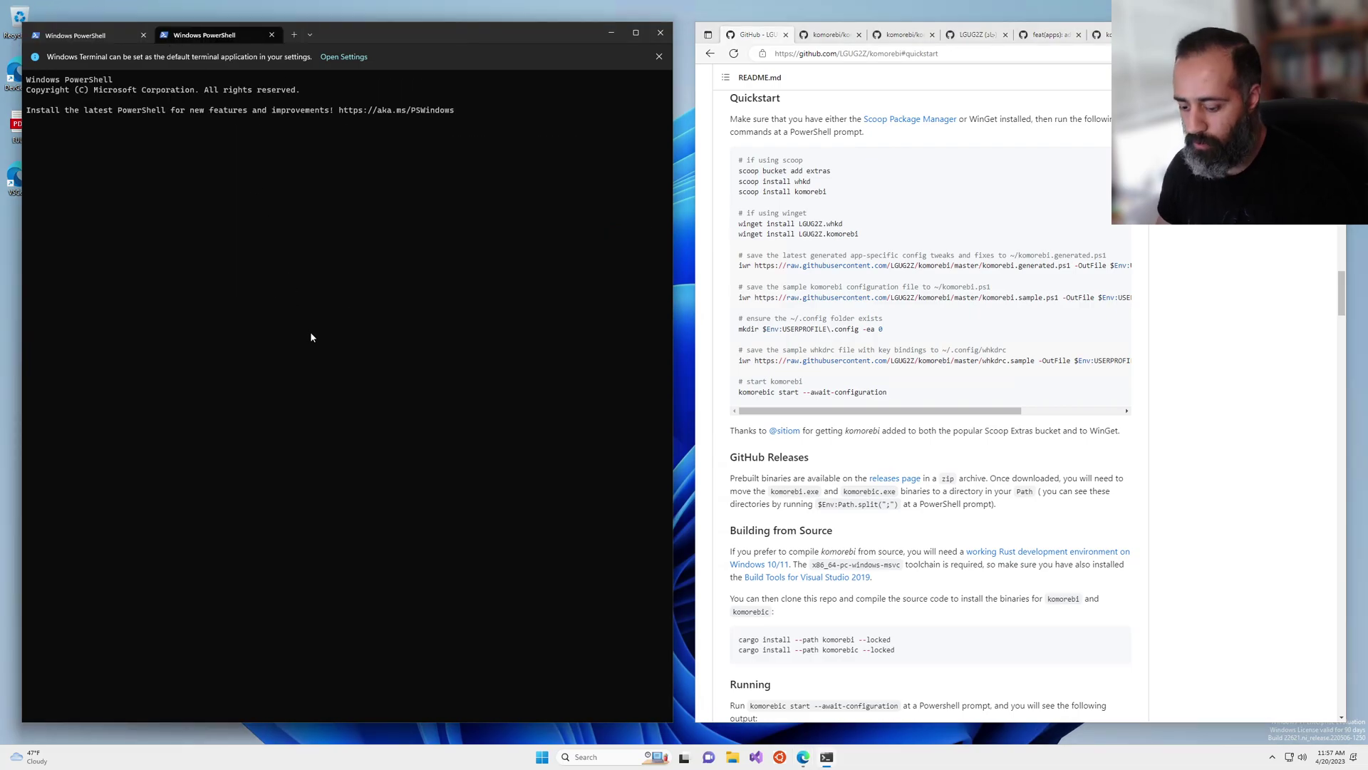
pyautogui.write('Stop-')
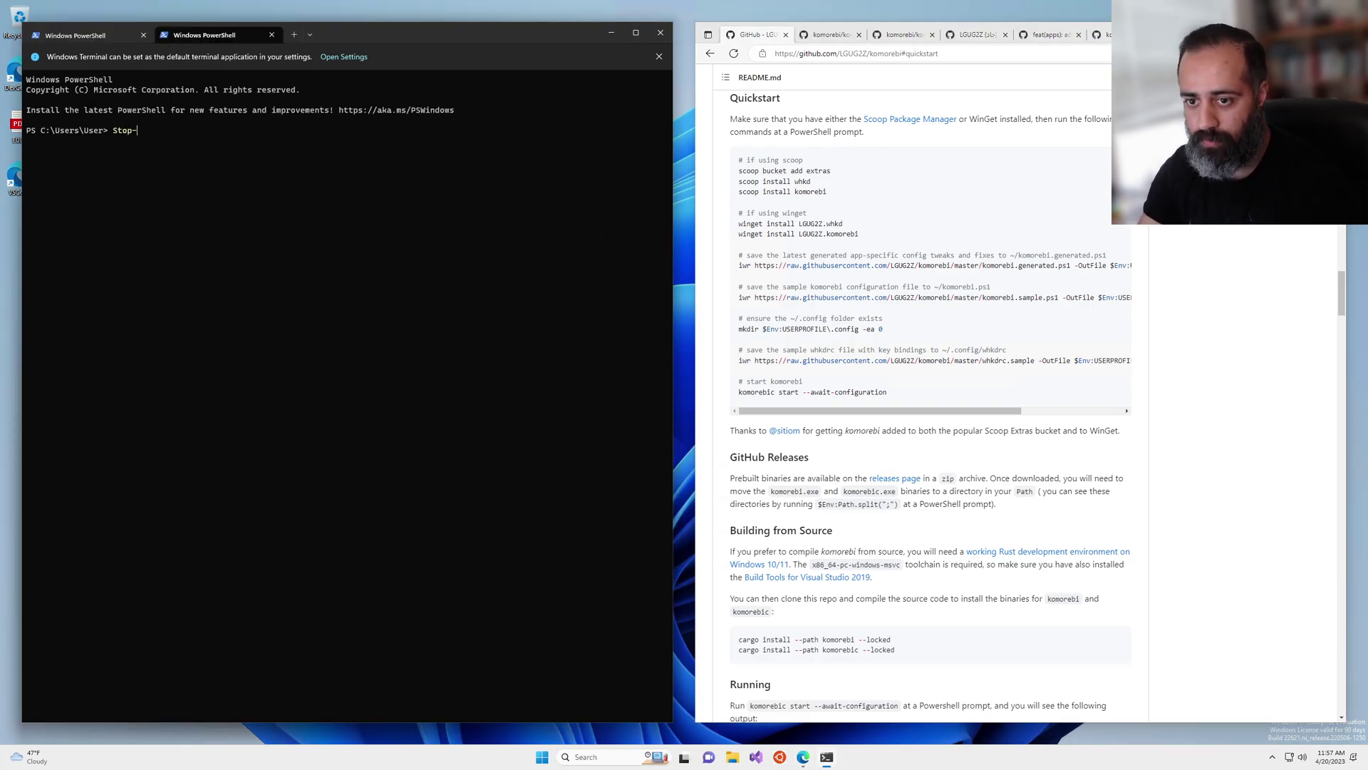
pyautogui.write('Process -name ')
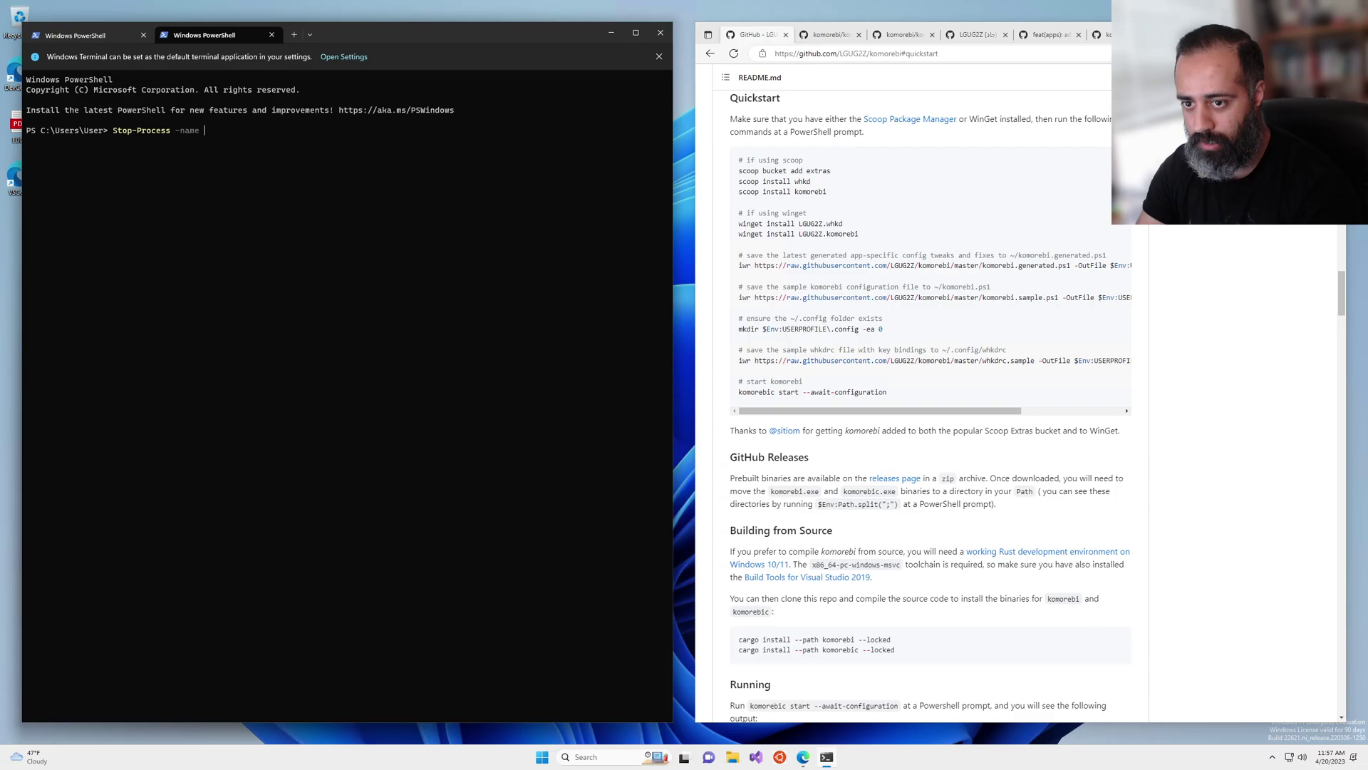
pyautogui.write('whkd')
pyautogui.press('Return')
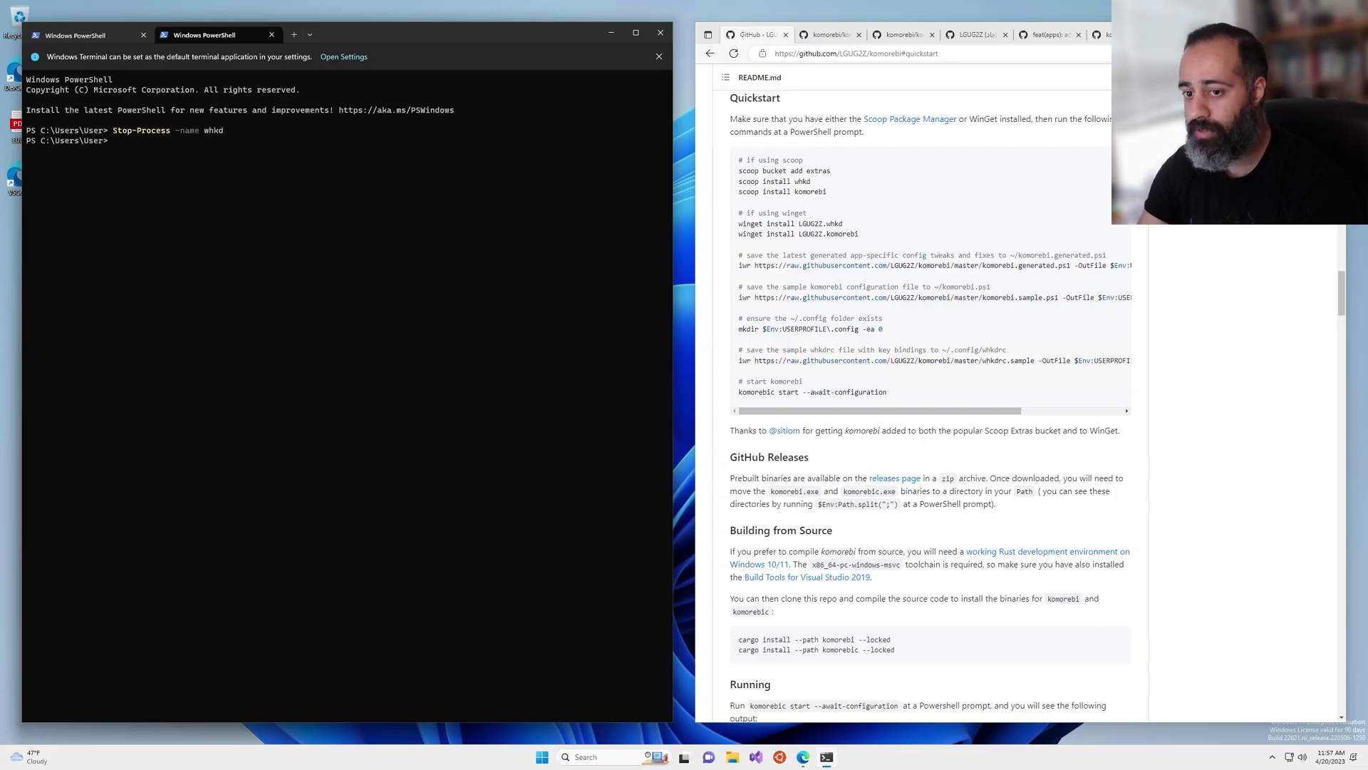
pyautogui.write('whkd')
pyautogui.press('Return')
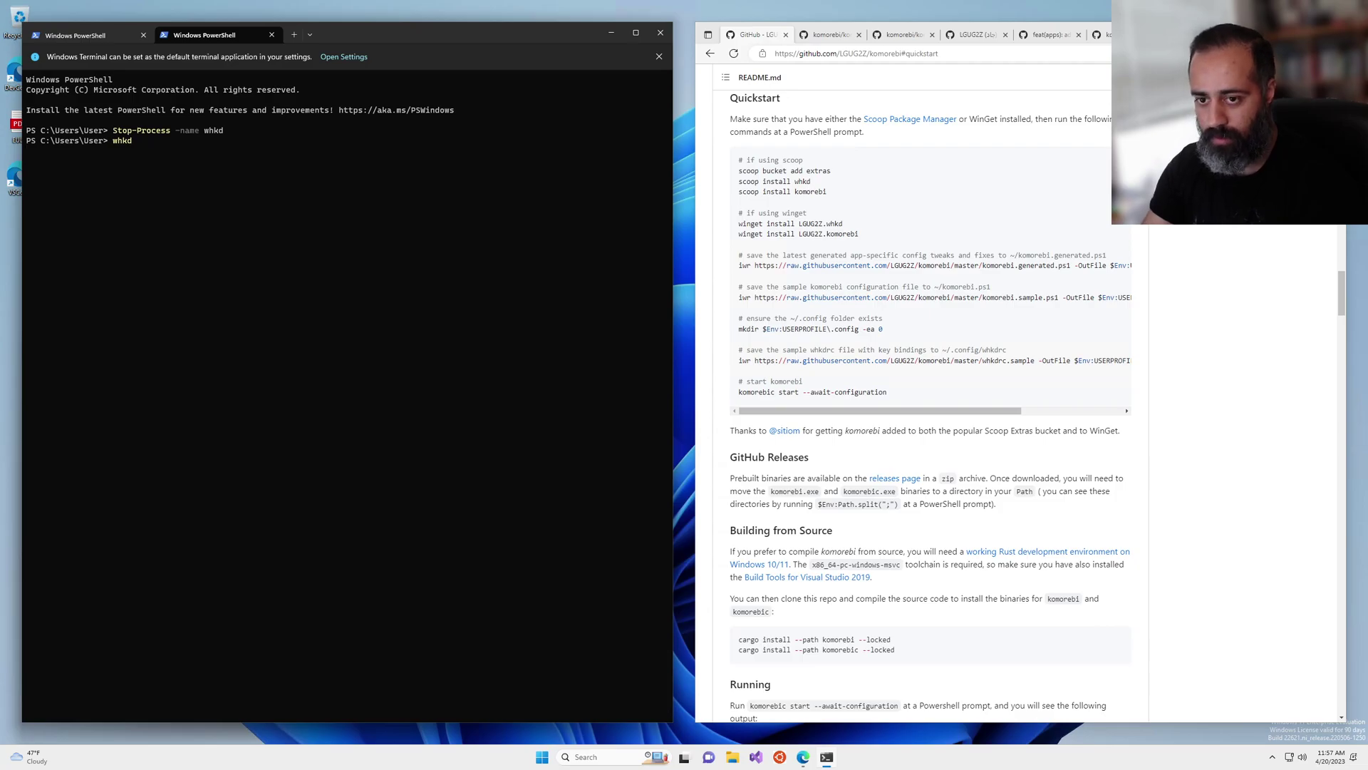
# Test Alt+H/L focus and Alt+Shift+H/L move keys, then open new Edge windows to tile.
pyautogui.hotkey('alt', 'l')
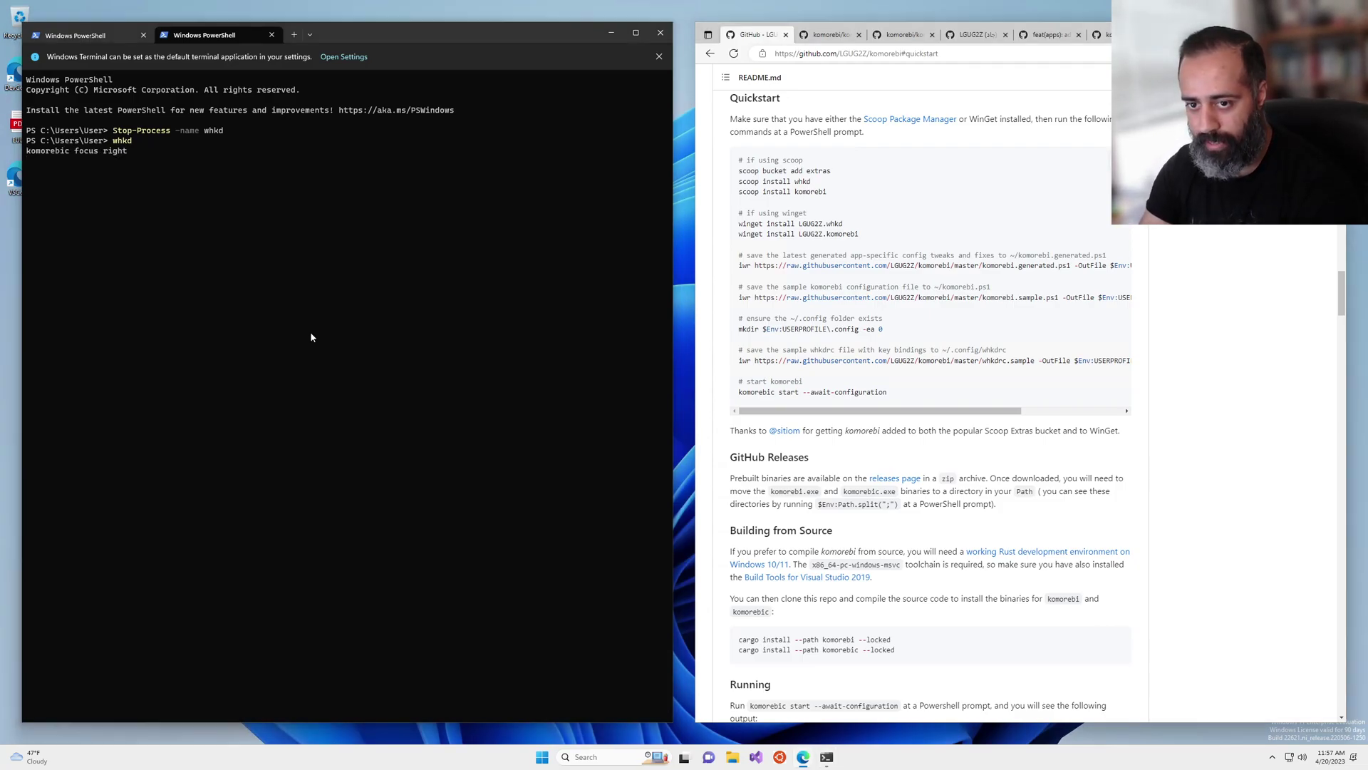
pyautogui.hotkey('alt', 'h')
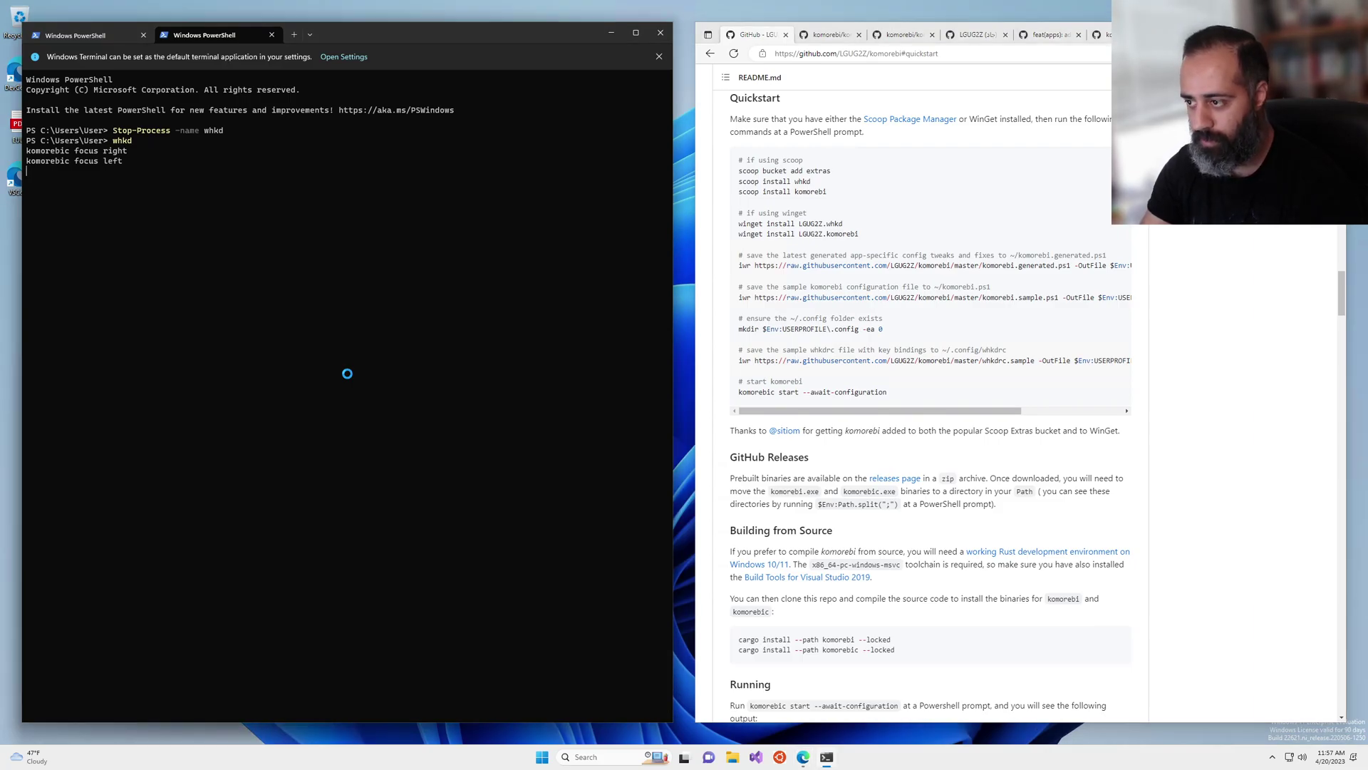
pyautogui.hotkey('alt', 'shift', 'l')
pyautogui.hotkey('alt', 'shift', 'h')
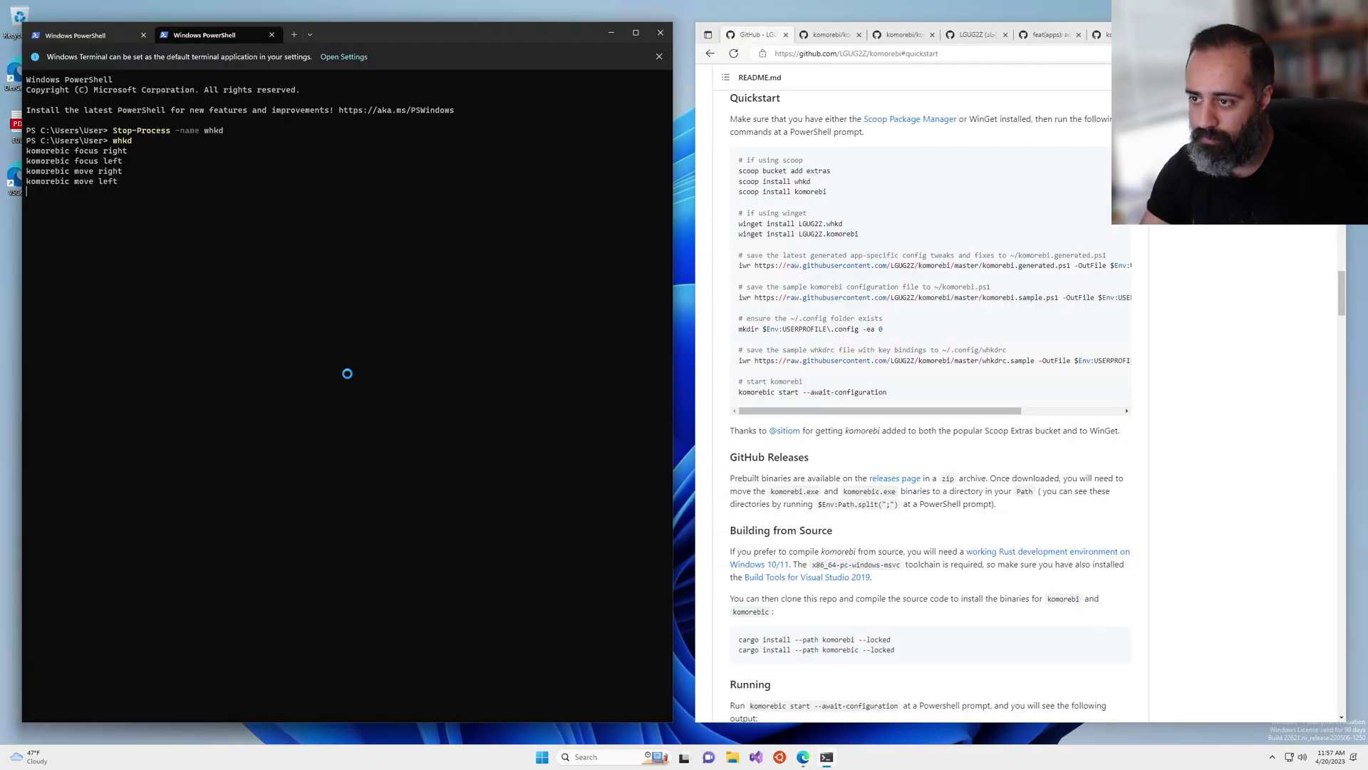
pyautogui.hotkey('alt', 'l')
pyautogui.hotkey('ctrl', 'n')
pyautogui.hotkey('ctrl', 'n')
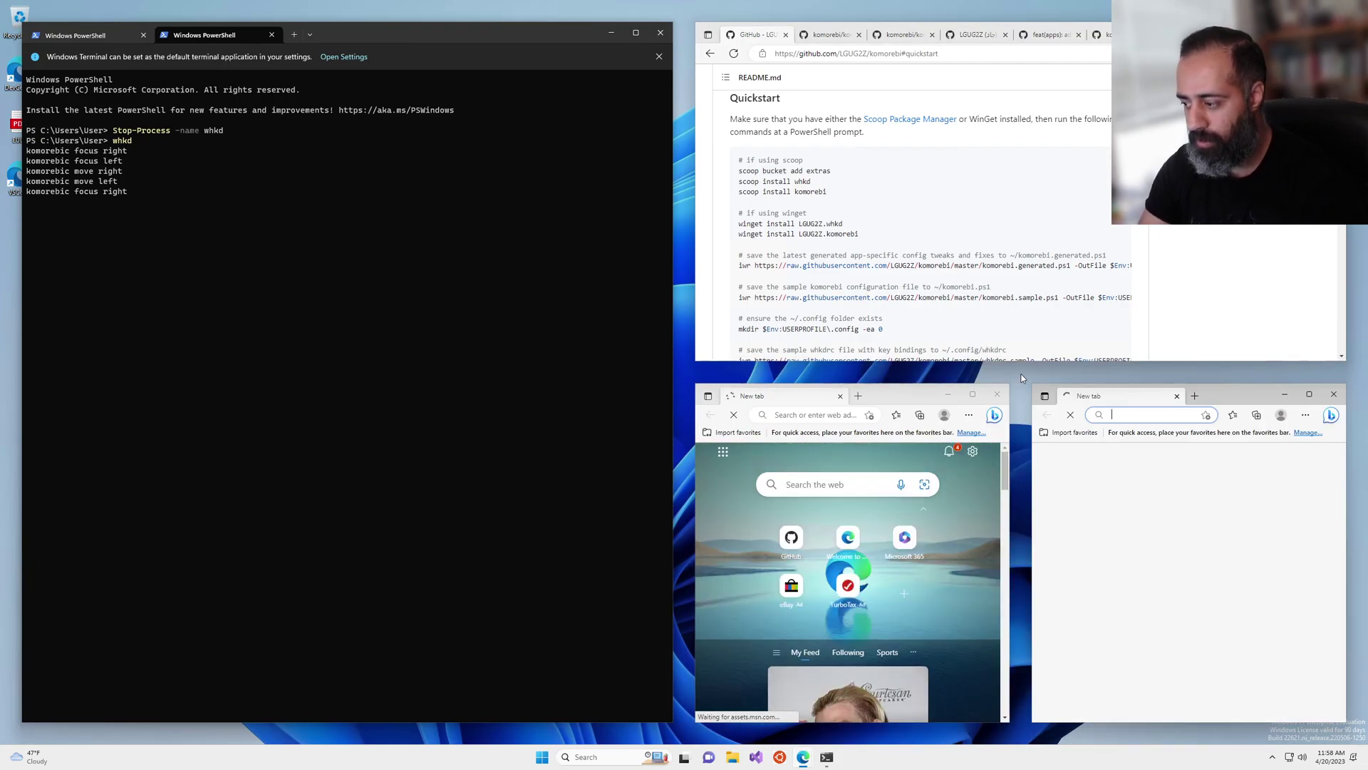
# Focus the GitHub window with Alt+K, then move it down, right, up and left using Alt+Shift+J/L/K/H.
pyautogui.hotkey('alt', 'k')
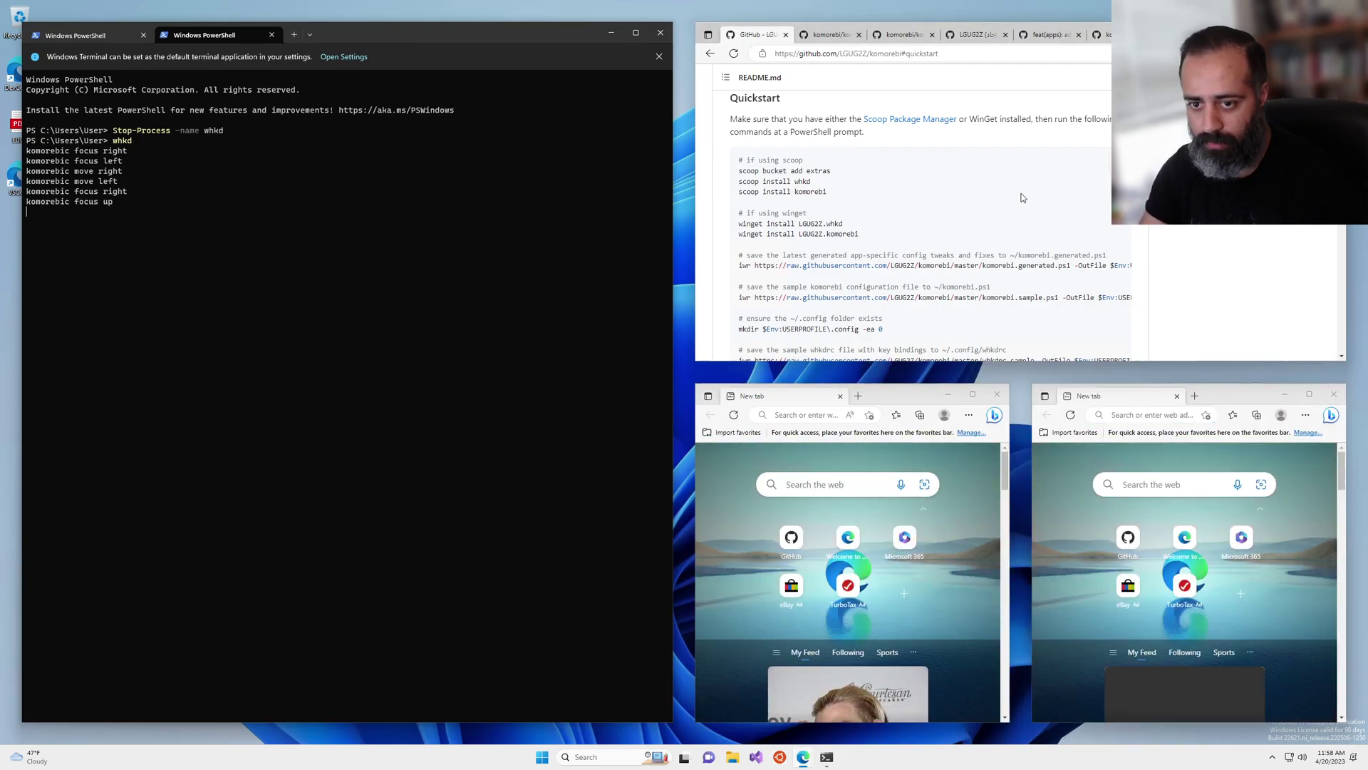
pyautogui.hotkey('alt', 'shift', 'j')
pyautogui.hotkey('alt', 'shift', 'l')
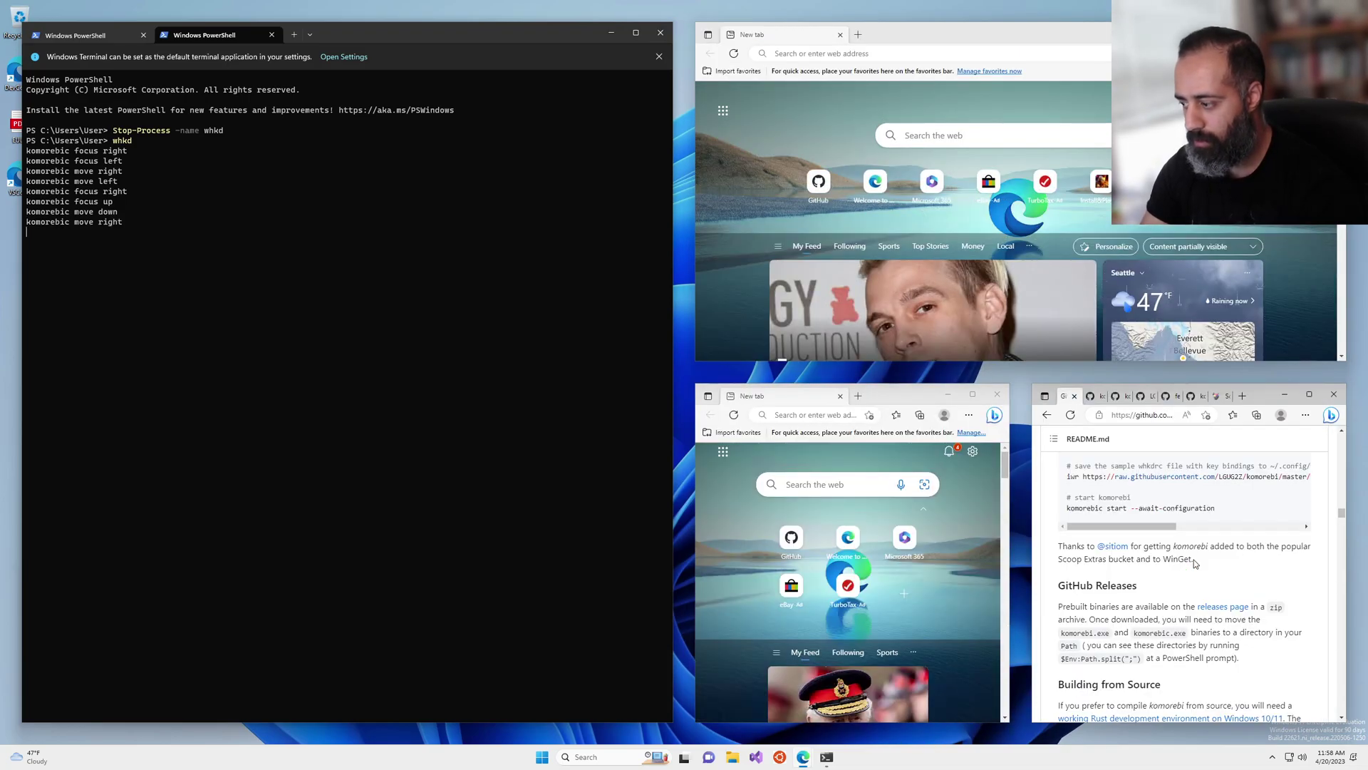
pyautogui.hotkey('alt', 'shift', 'k')
pyautogui.hotkey('alt', 'shift', 'h')
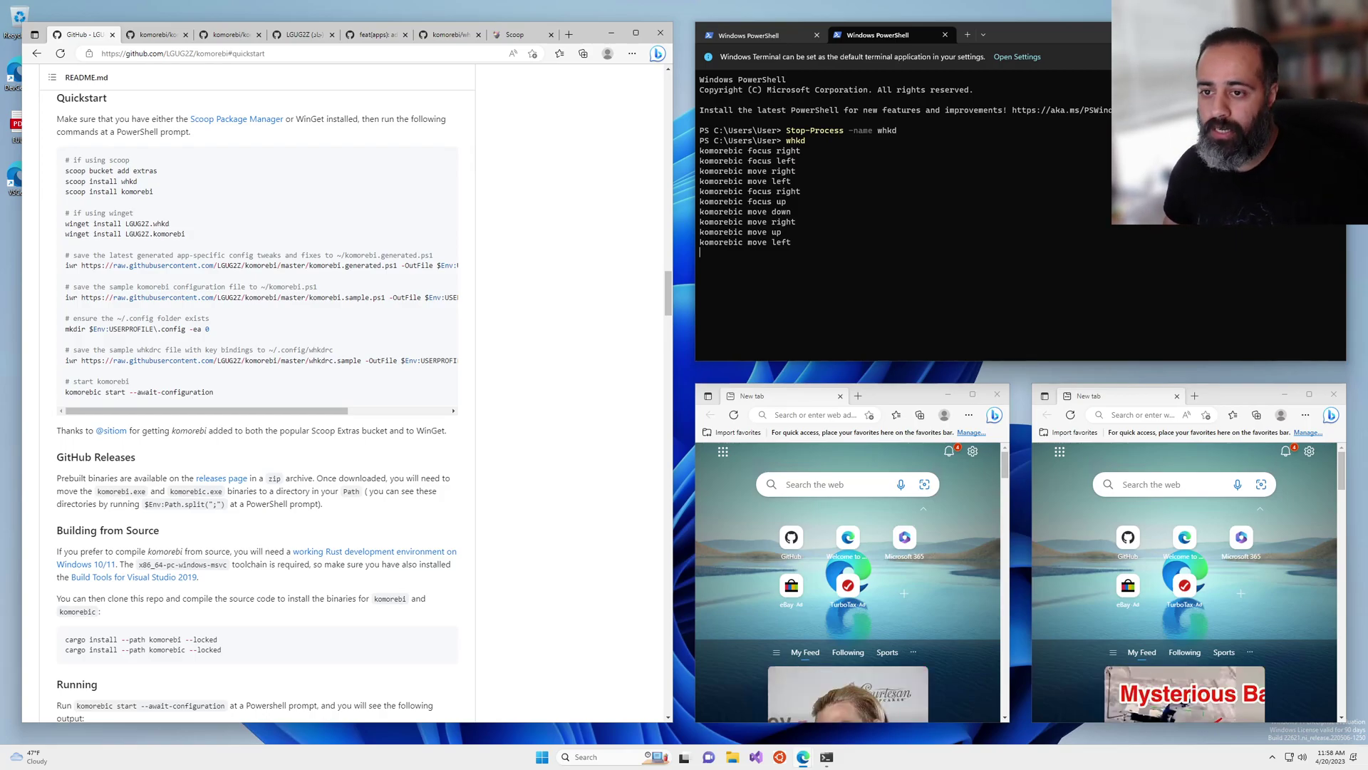
# Scroll the komorebi README up until its About section is visible.
pyautogui.moveTo(669, 292); pyautogui.dragTo(653, 170)
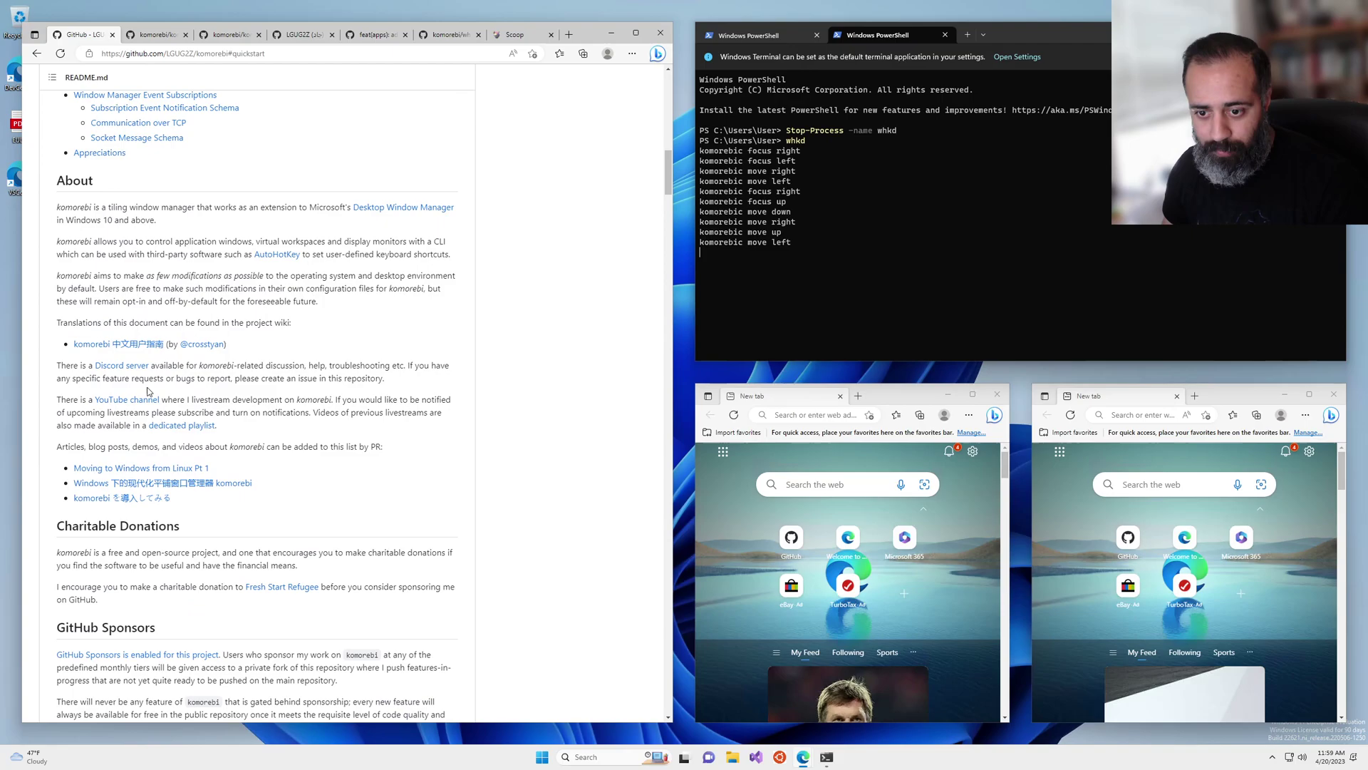